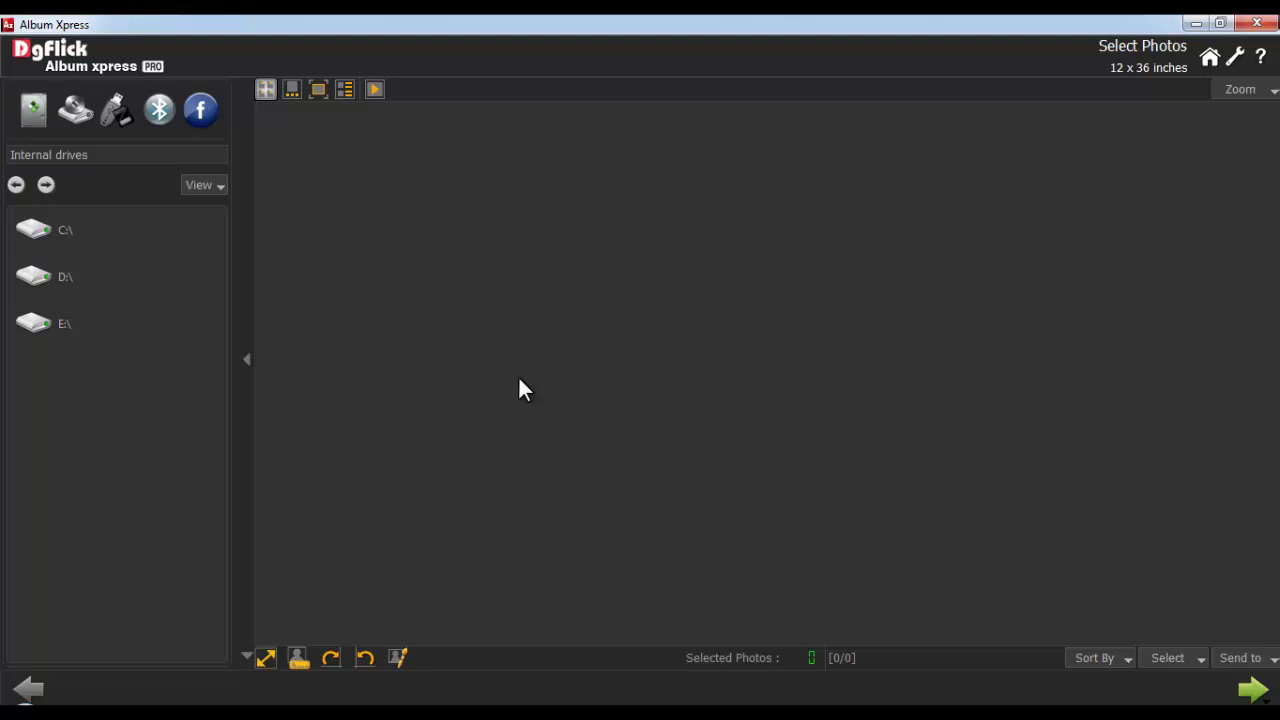
# Open E:\ and its 'Photos for wedding Album' folder to show the 61 wedding photos
pyautogui.doubleClick(30, 326)
pyautogui.doubleClick(134, 566)
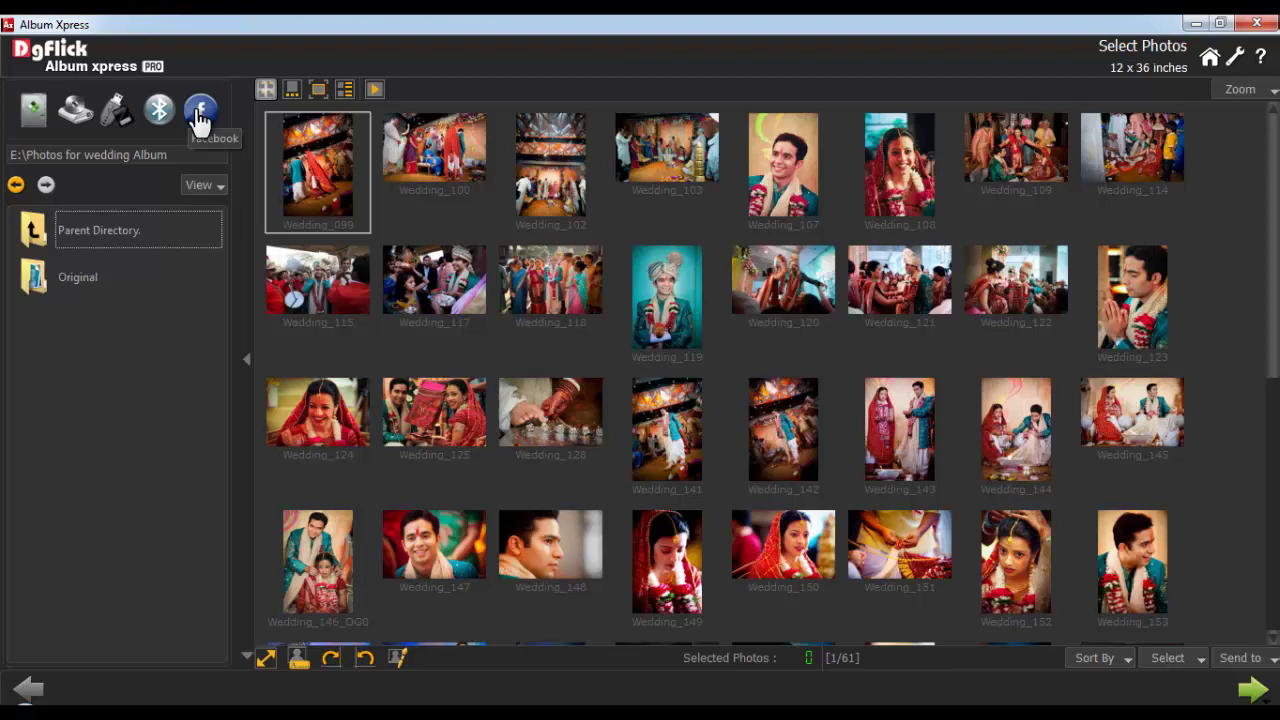
# Keep the default View style and enlarge the thumbnails with the Zoom slider to six per row
pyautogui.click(203, 185)
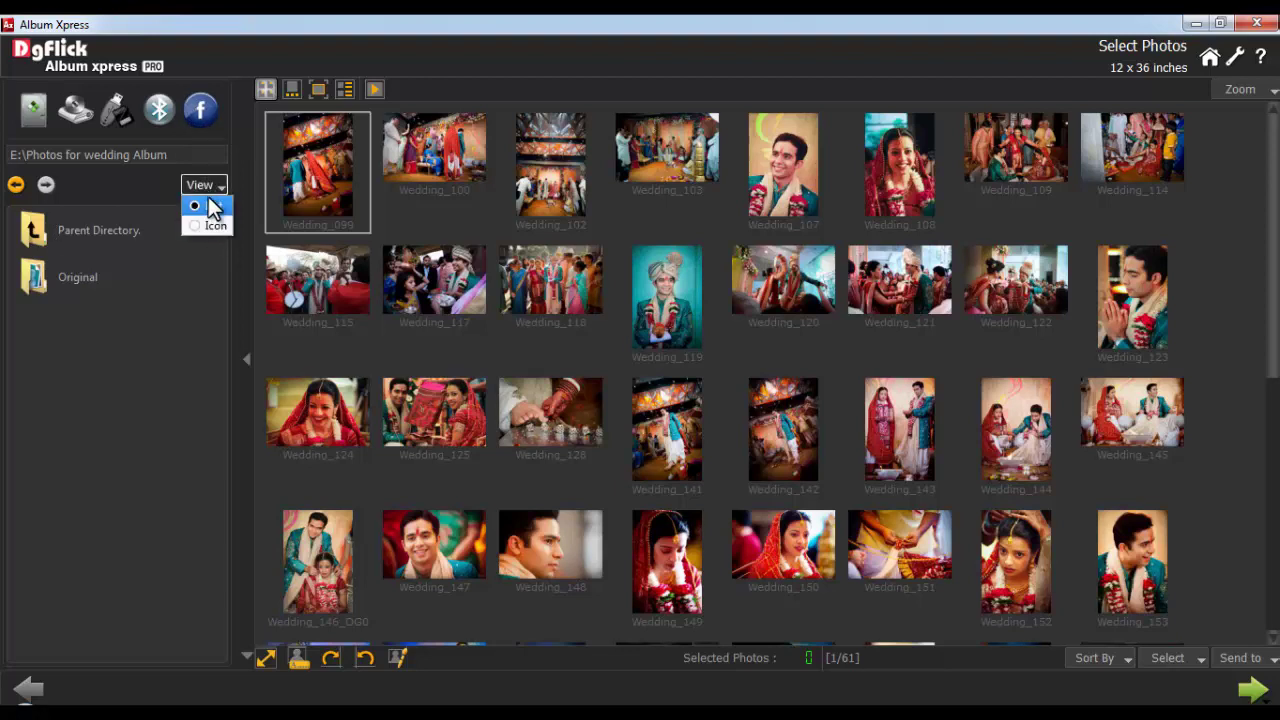
pyautogui.click(208, 200)
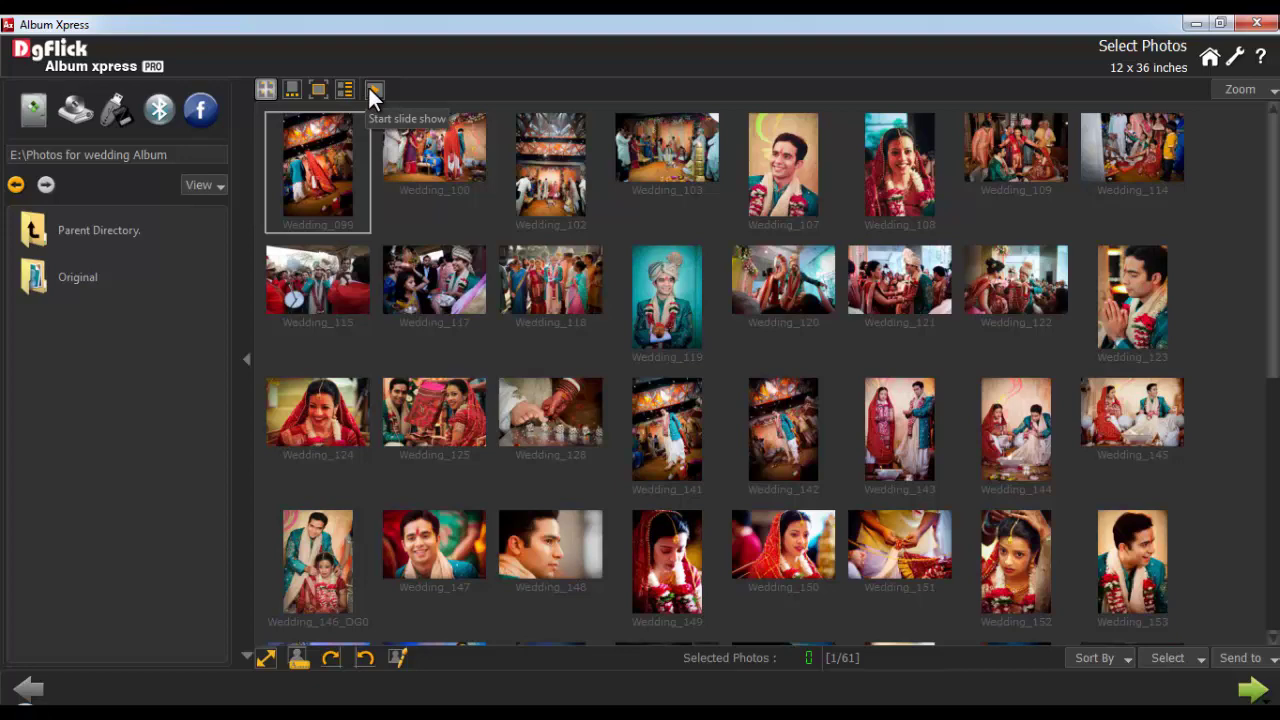
pyautogui.click(1237, 92)
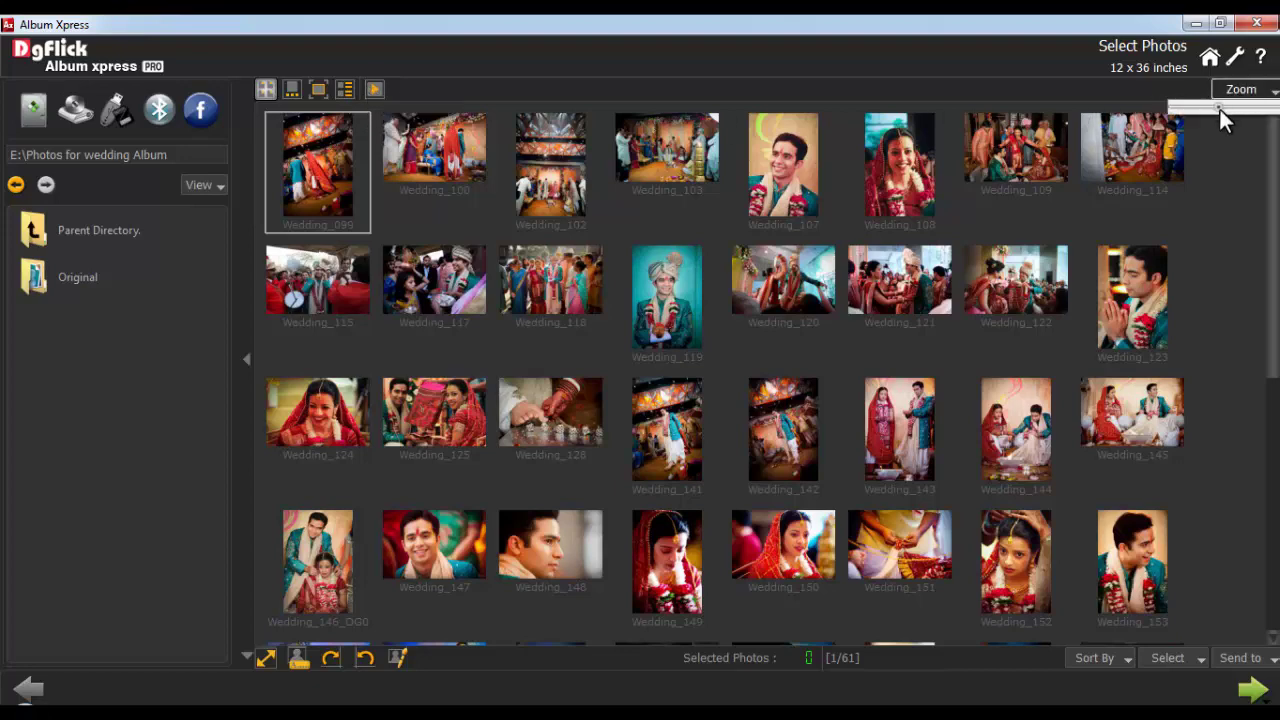
pyautogui.moveTo(1219, 109); pyautogui.dragTo(1246, 110)
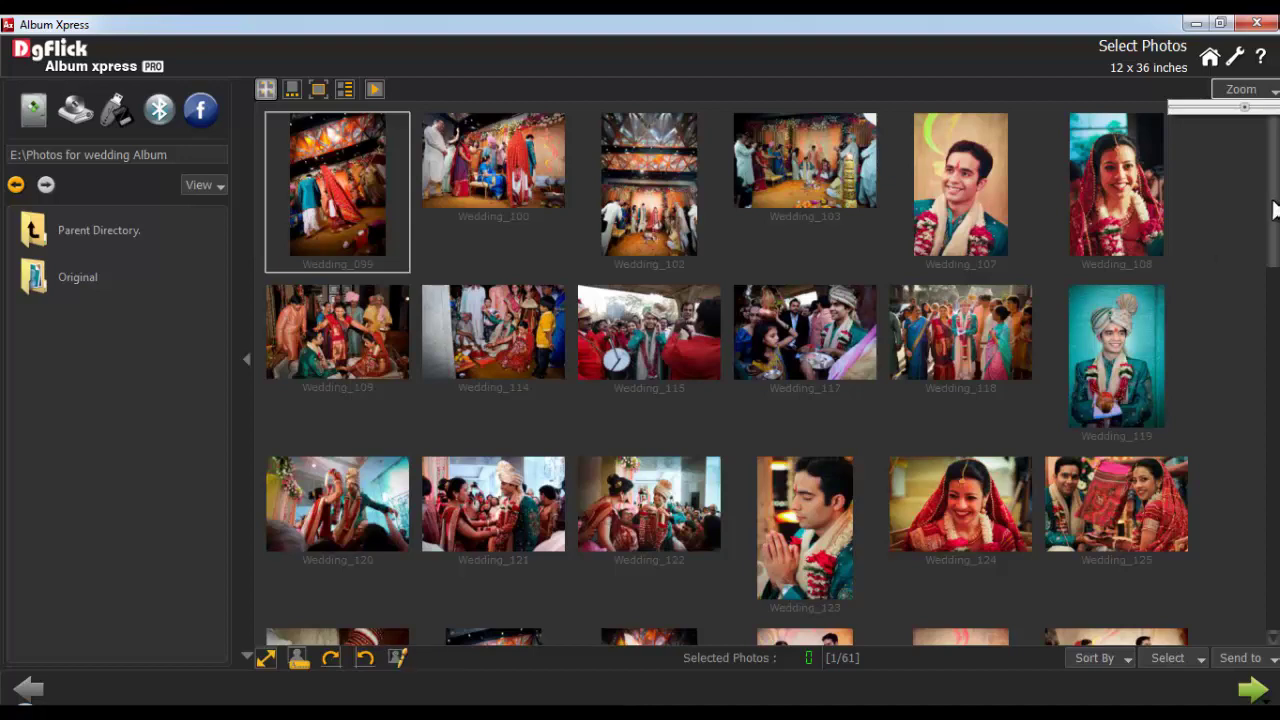
# Select Wedding_143, 144, 145 and a fourth ceremony photo, and open them in the editor
pyautogui.scroll(-3, 1271, 210)
pyautogui.click(805, 342)
pyautogui.click(960, 342)
pyautogui.click(1116, 326)
pyautogui.click(337, 510)
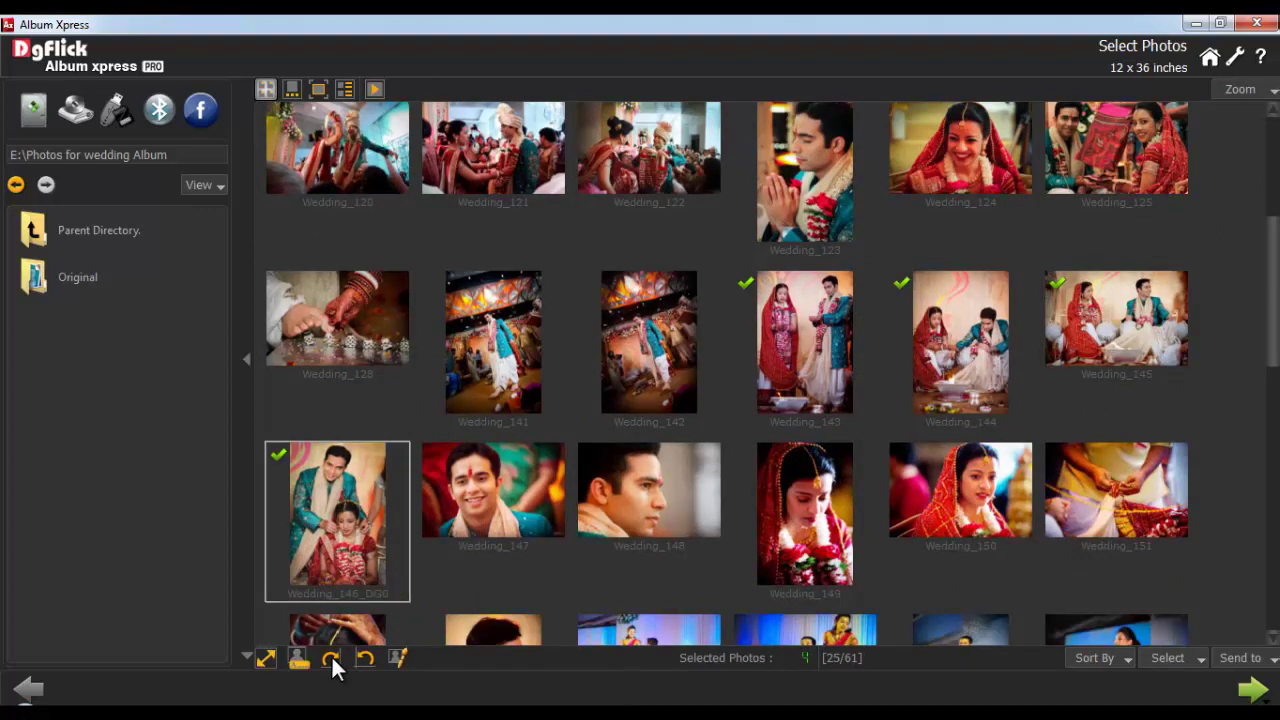
pyautogui.click(398, 658)
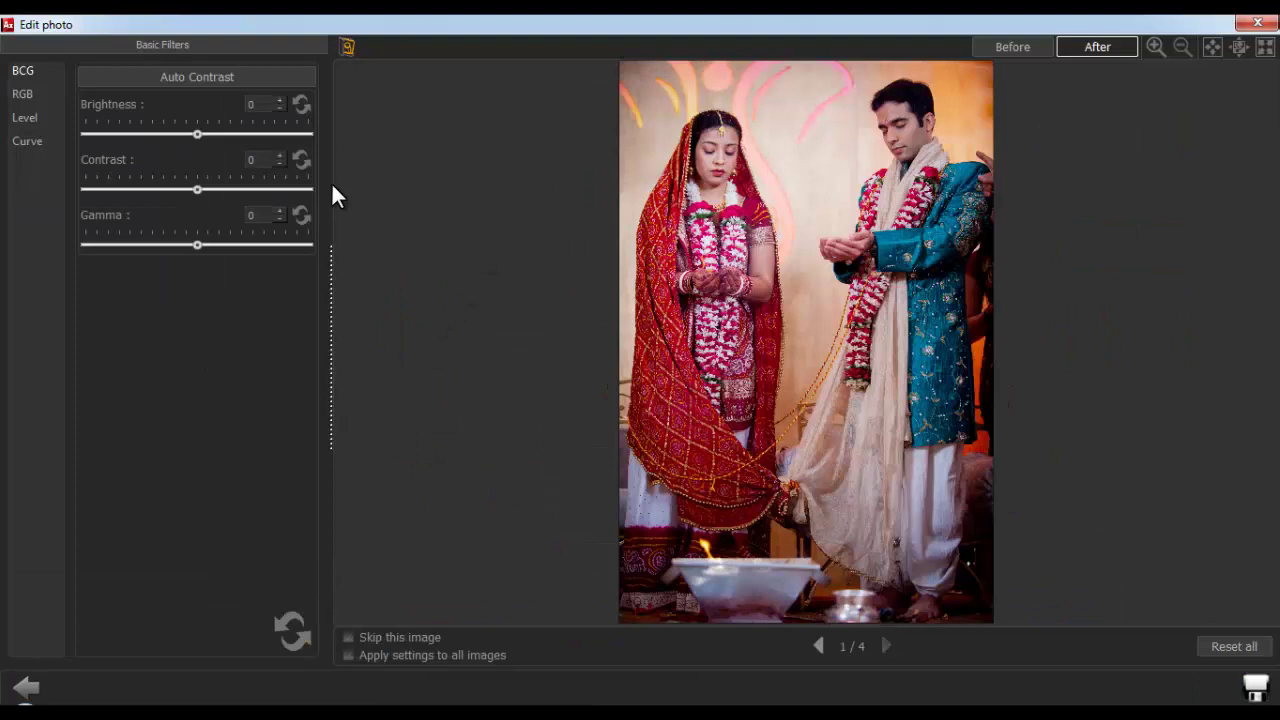
# Trial Brightness 15, Contrast 10 and Gamma 10, then reset them to zero
pyautogui.doubleClick(256, 104)
pyautogui.write('15')
pyautogui.doubleClick(261, 157)
pyautogui.write('10')
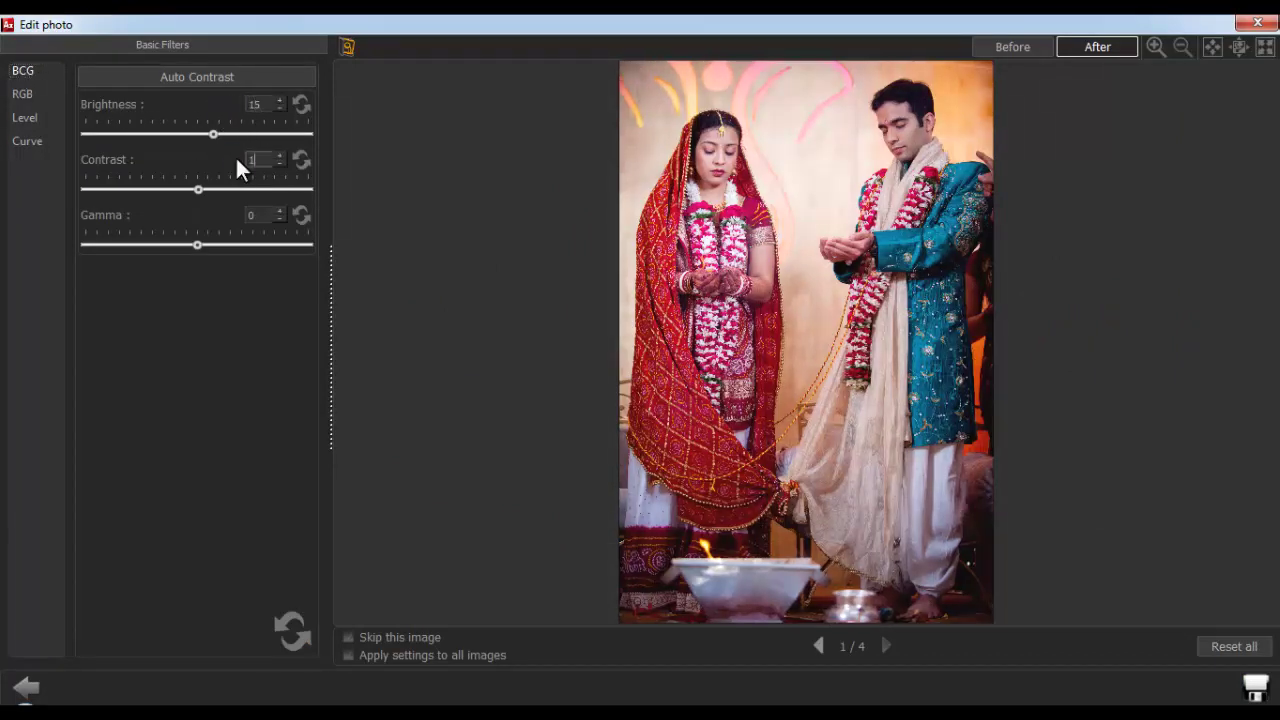
pyautogui.doubleClick(258, 214)
pyautogui.write('10')
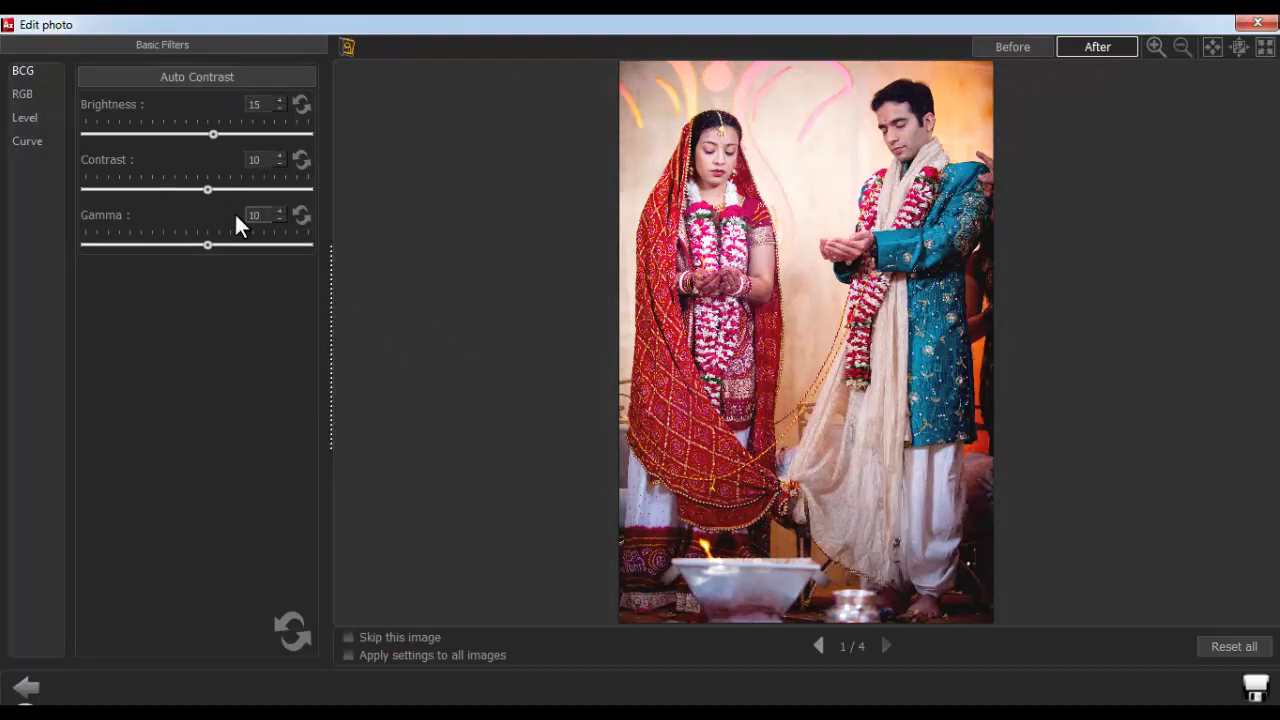
pyautogui.click(292, 628)
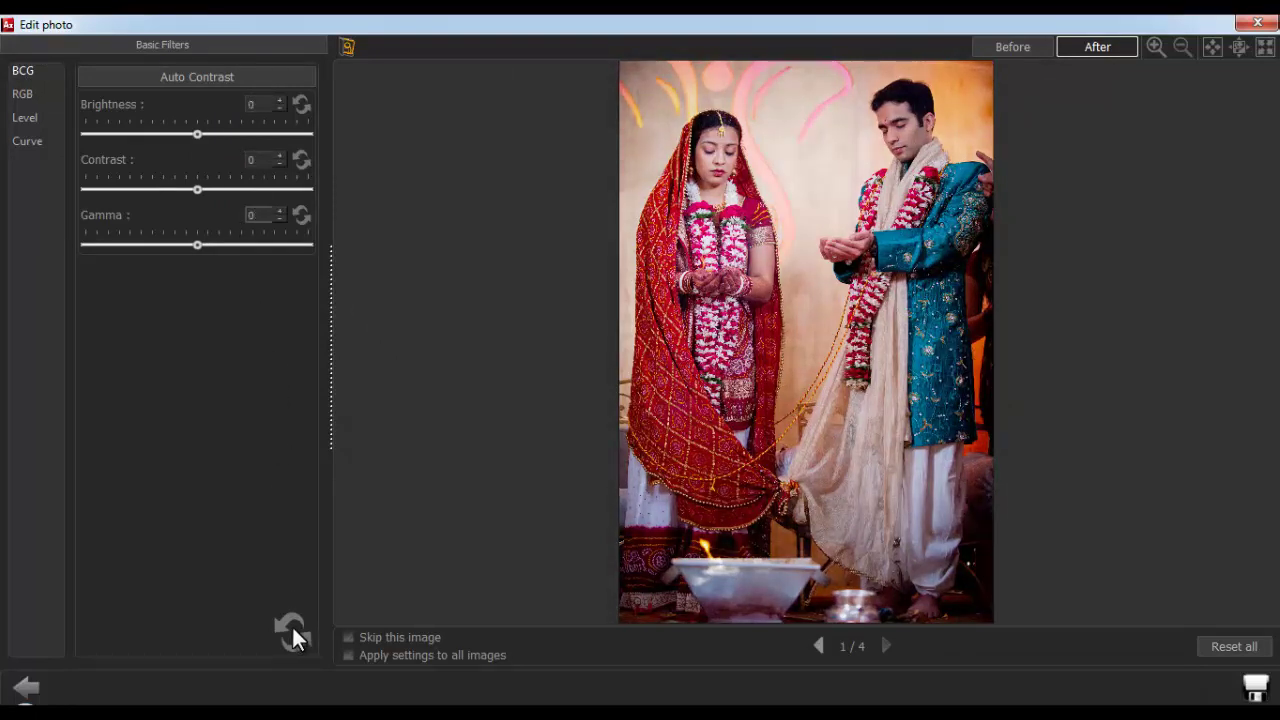
# Trial RGB tweaks such as Red -15, then reset red, green and blue to zero
pyautogui.click(22, 92)
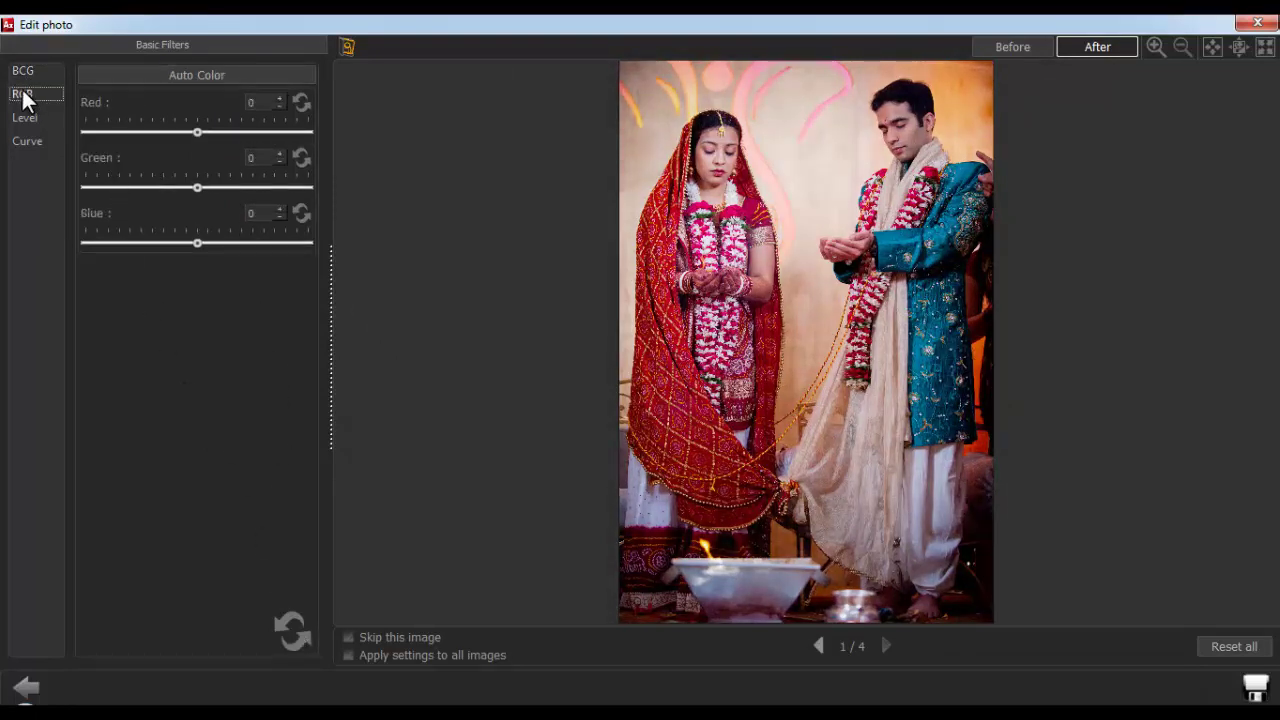
pyautogui.doubleClick(258, 103)
pyautogui.write('-15')
pyautogui.doubleClick(232, 160)
pyautogui.write('0')
pyautogui.doubleClick(238, 218)
pyautogui.write('10')
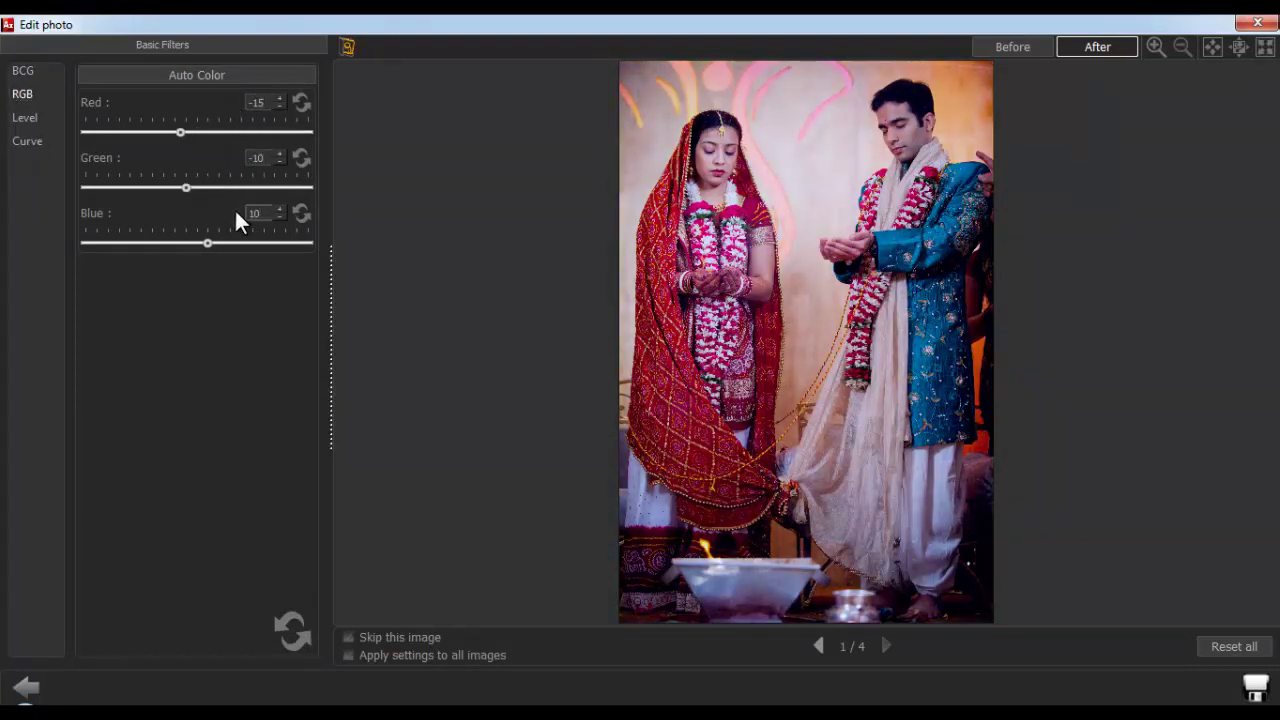
pyautogui.click(293, 630)
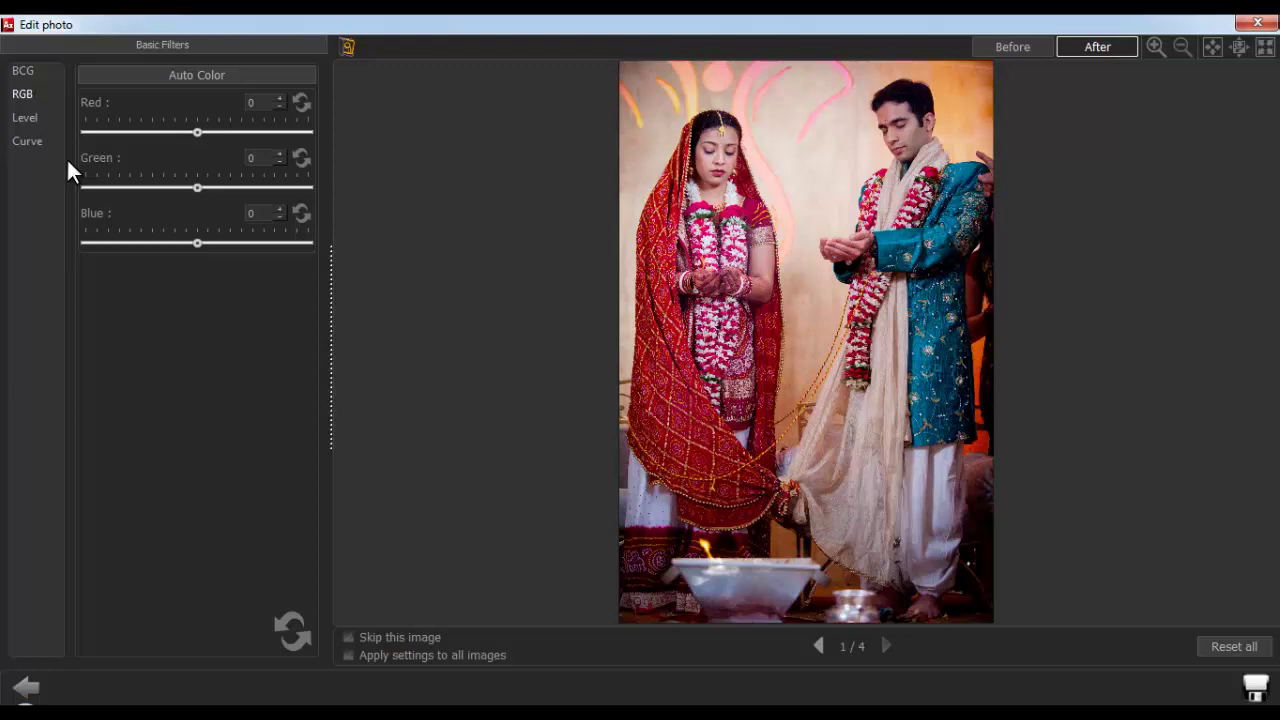
# Trial Level black-point changes, reload the original, then drag the Curve midpoint up-left to brighten
pyautogui.click(24, 118)
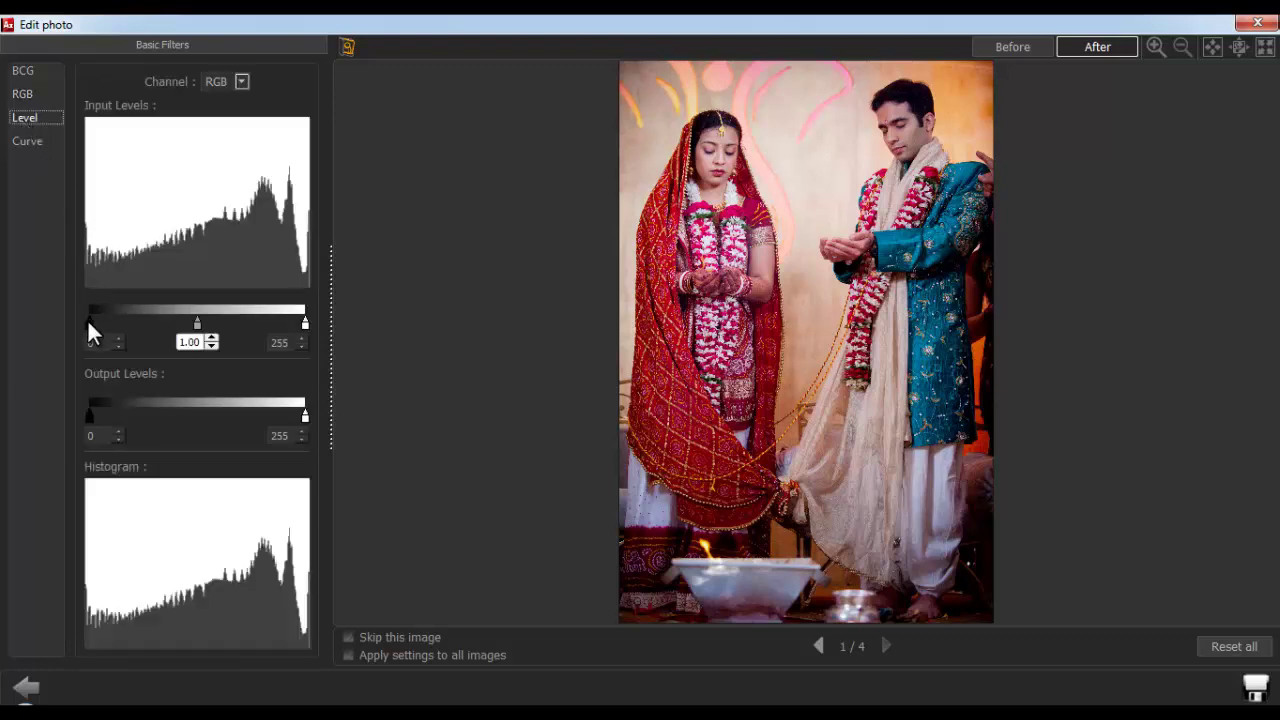
pyautogui.moveTo(90, 322); pyautogui.dragTo(100, 325)
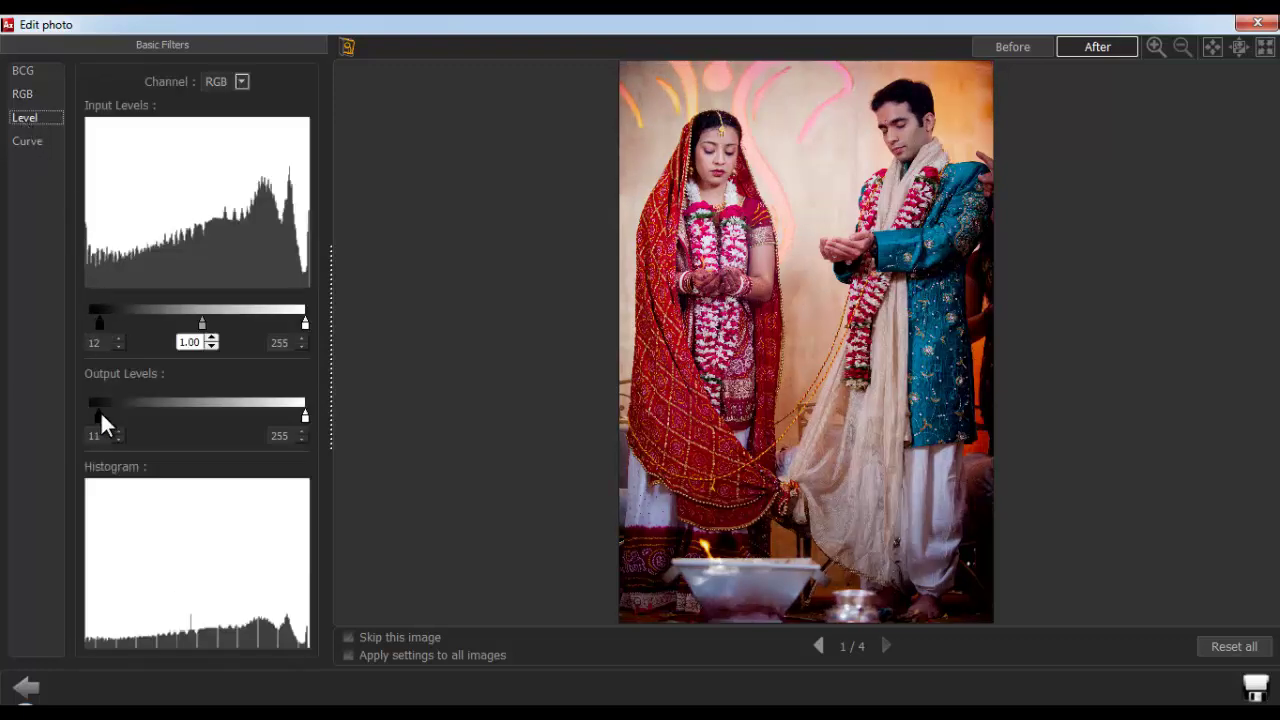
pyautogui.moveTo(100, 412); pyautogui.dragTo(106, 412)
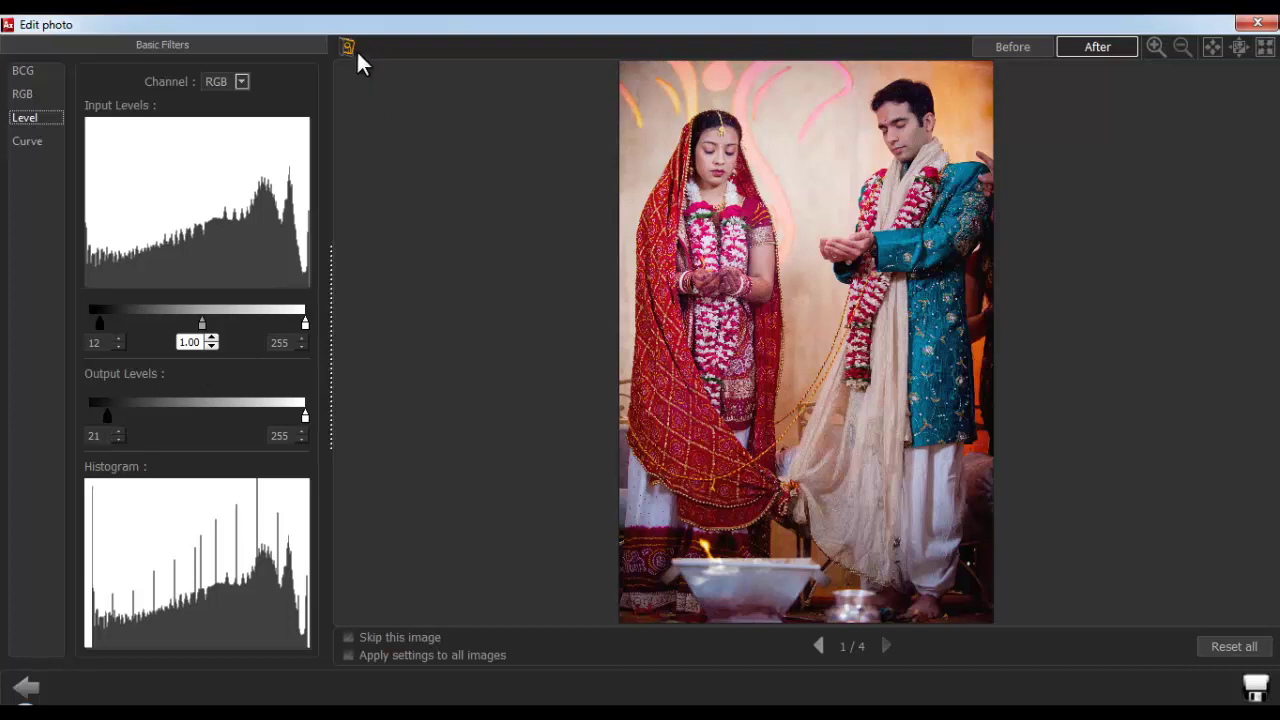
pyautogui.click(347, 46)
pyautogui.click(580, 386)
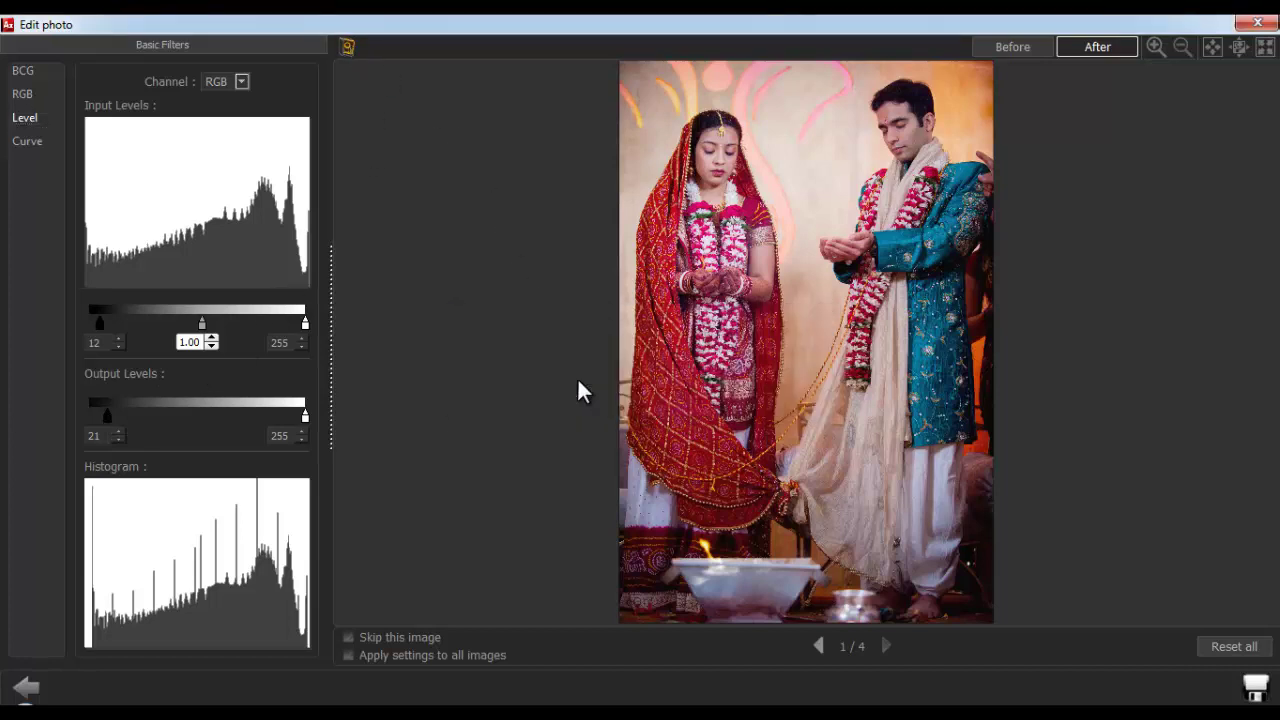
pyautogui.click(24, 140)
pyautogui.moveTo(189, 215)
pyautogui.mouseDown()
pyautogui.moveTo(185, 200)
pyautogui.moveTo(200, 218)
pyautogui.mouseUp()
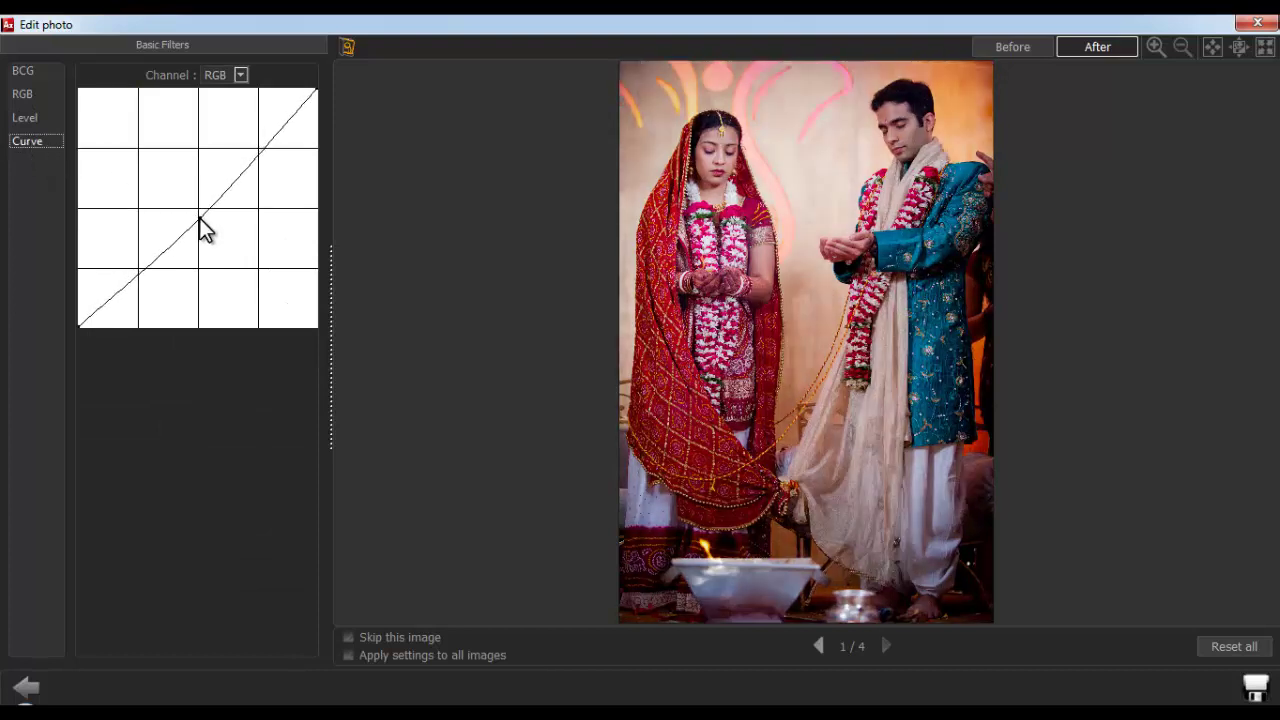
# Move to the third photo, lift its curve midpoint, and enable 'Apply settings to all images'
pyautogui.click(886, 646)
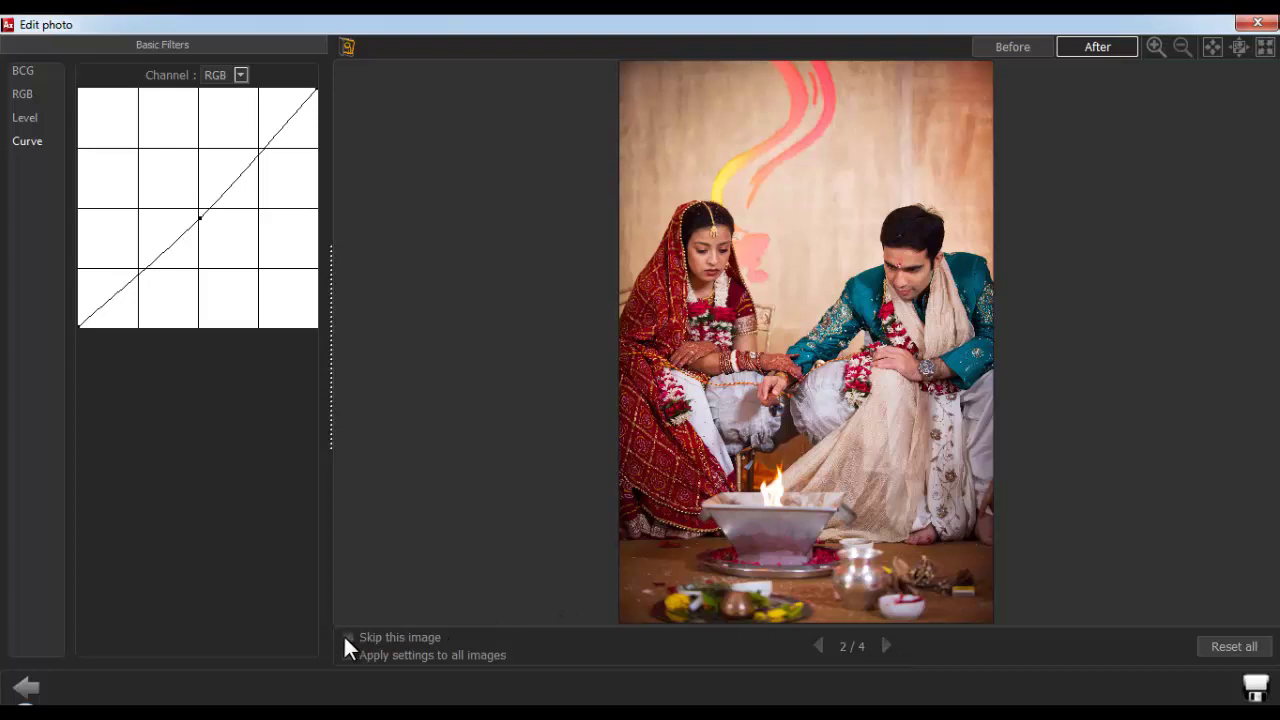
pyautogui.click(885, 648)
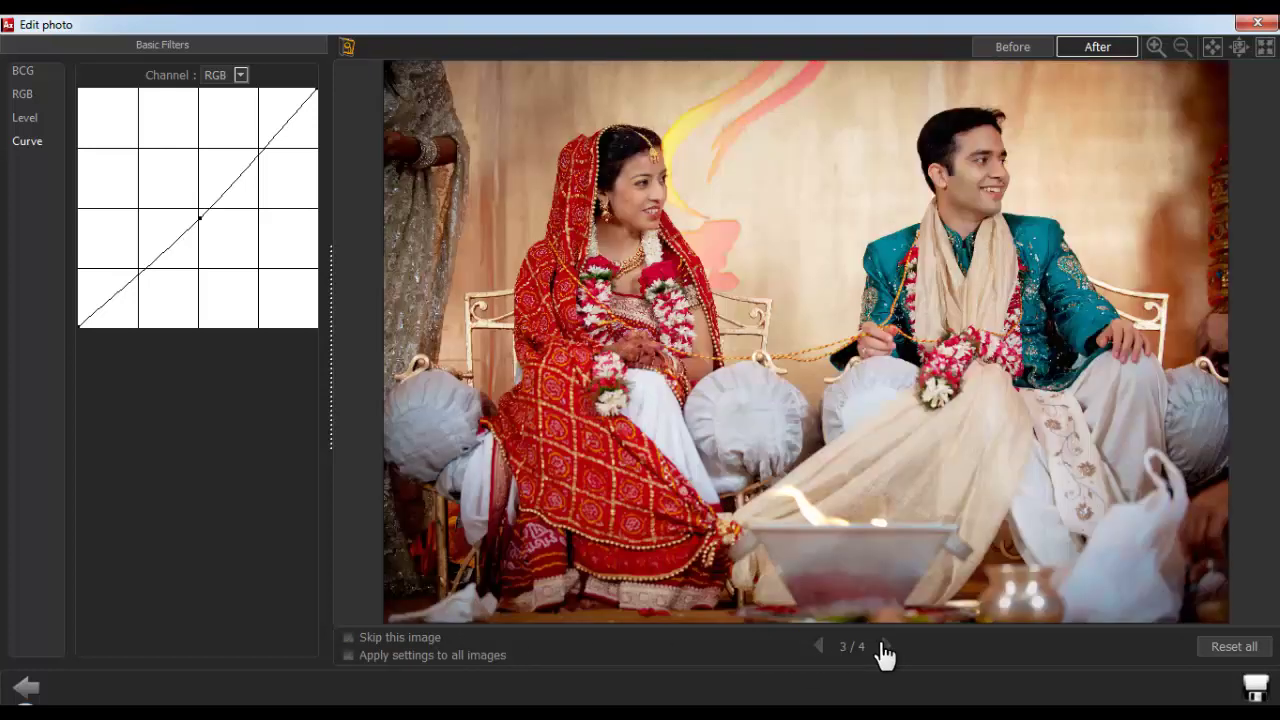
pyautogui.moveTo(200, 218); pyautogui.dragTo(187, 204)
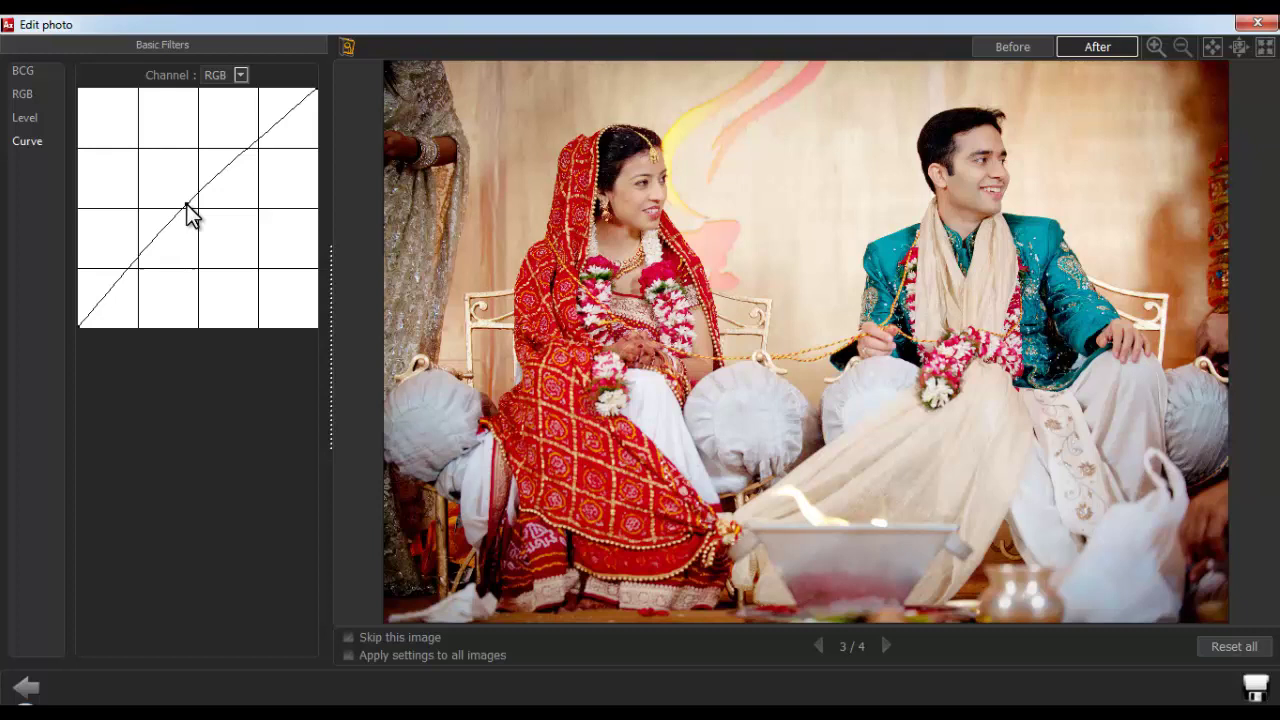
pyautogui.click(347, 655)
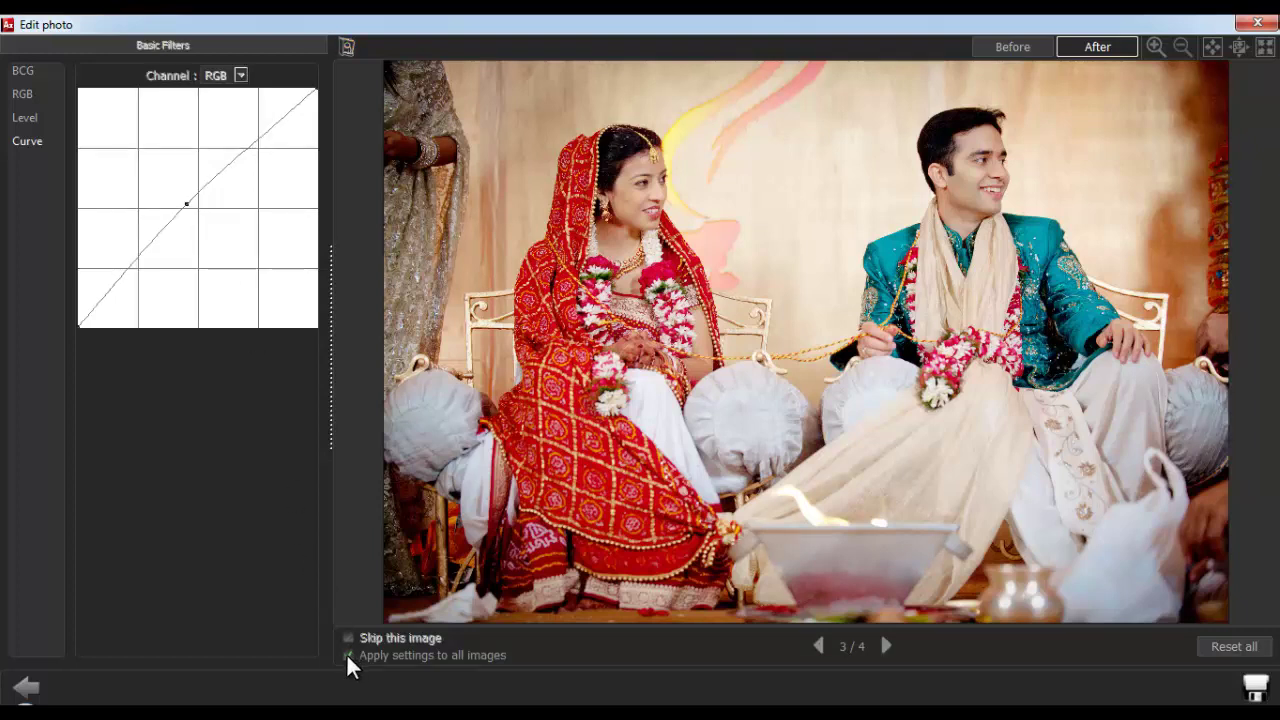
# Compare original and edited previews at various zoom levels, then save the corrections
pyautogui.click(1011, 49)
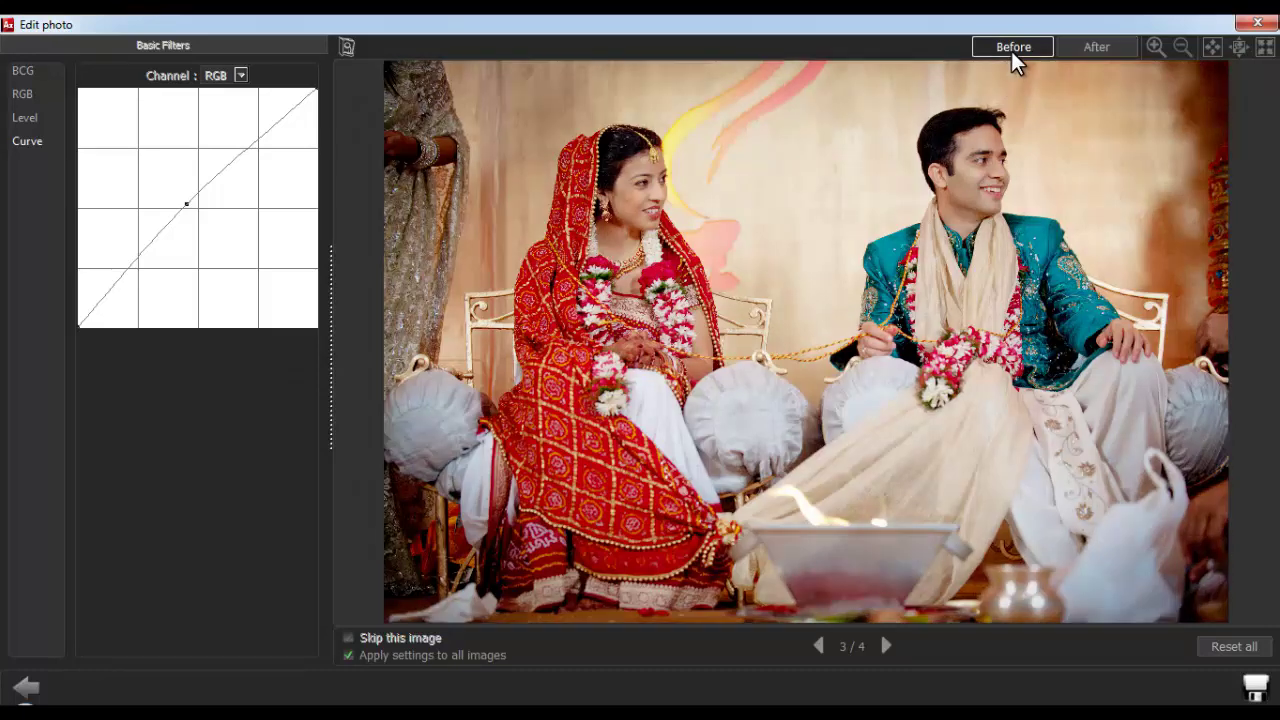
pyautogui.click(1093, 45)
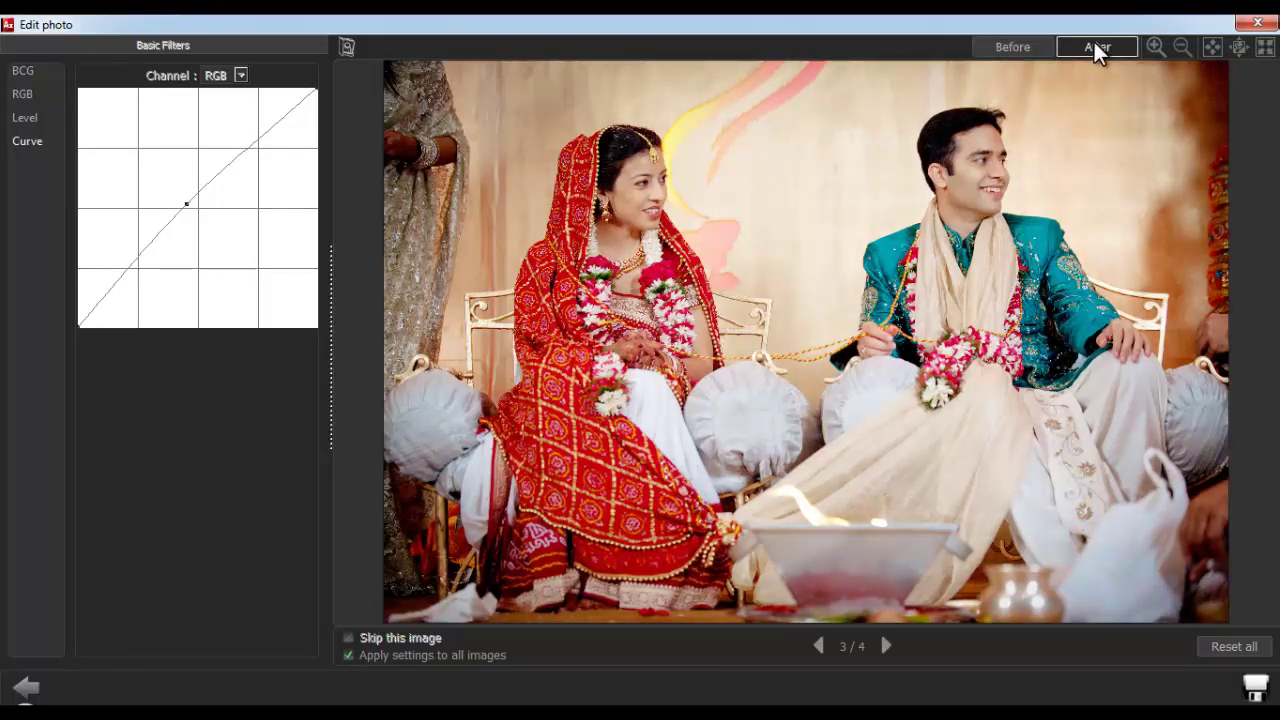
pyautogui.click(1156, 48)
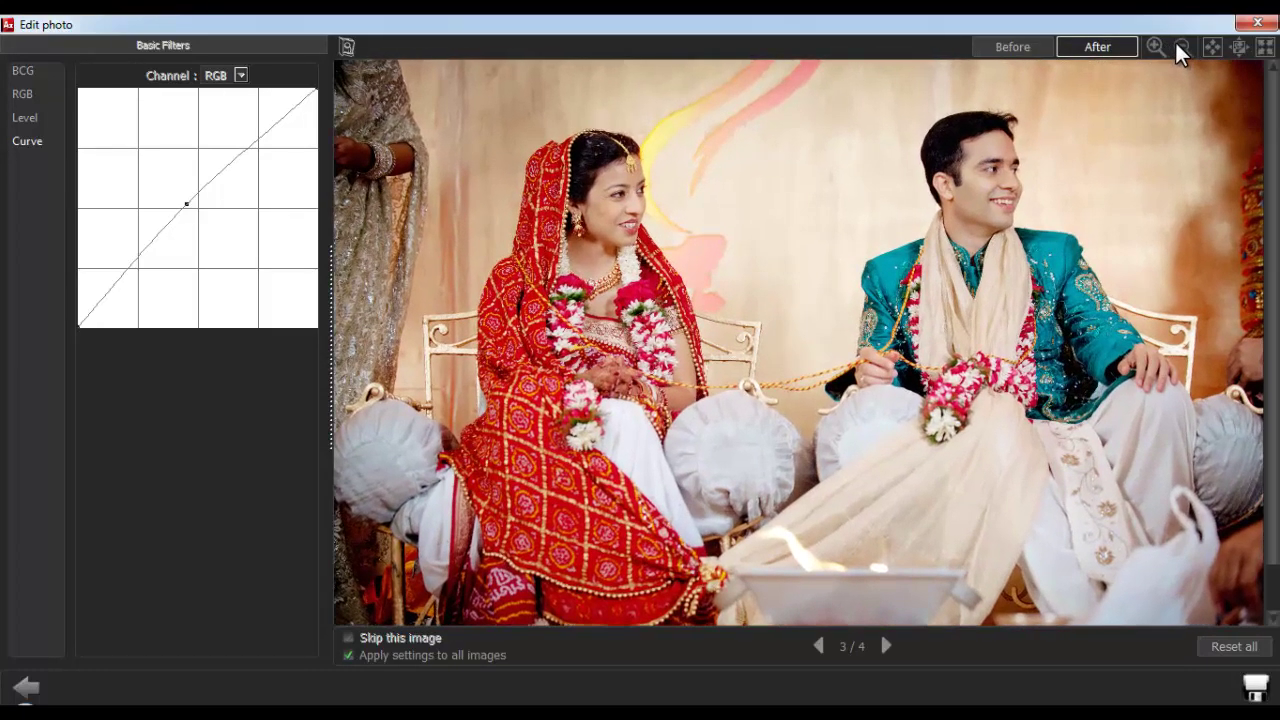
pyautogui.click(1177, 46)
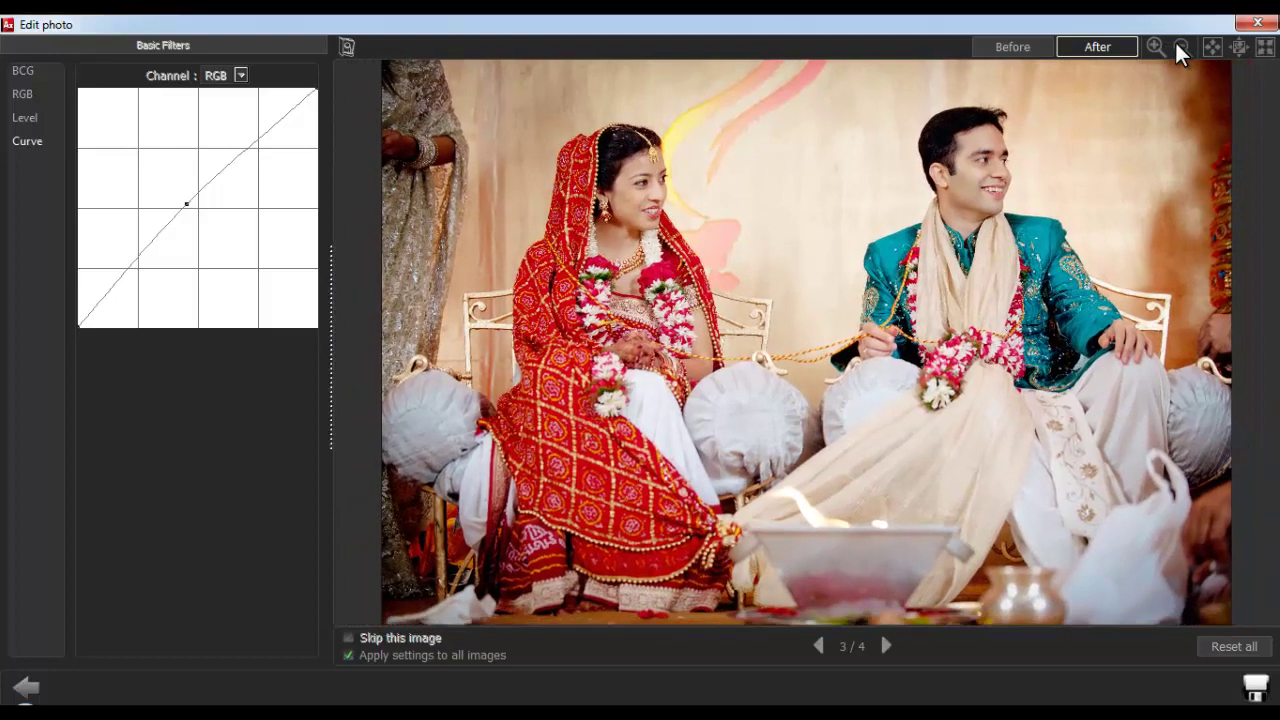
pyautogui.click(1244, 48)
pyautogui.moveTo(538, 625); pyautogui.dragTo(728, 625)
pyautogui.scroll(-3, 800, 350)
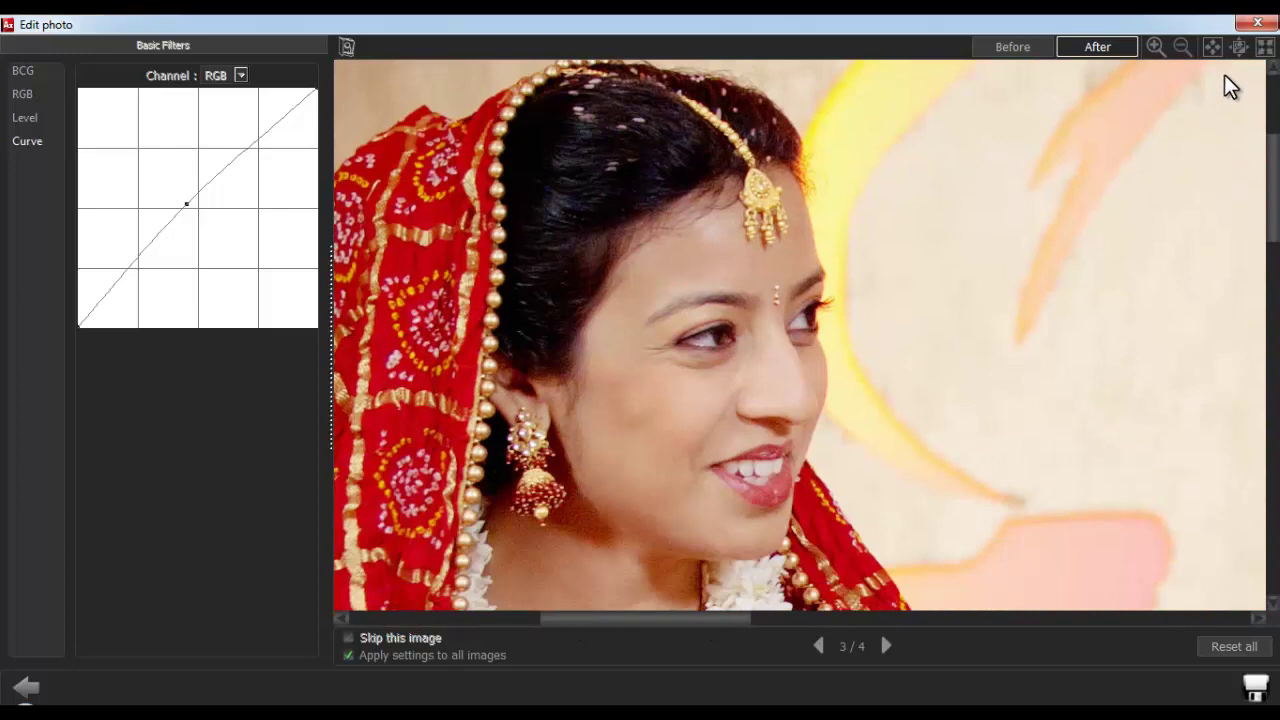
pyautogui.click(1212, 48)
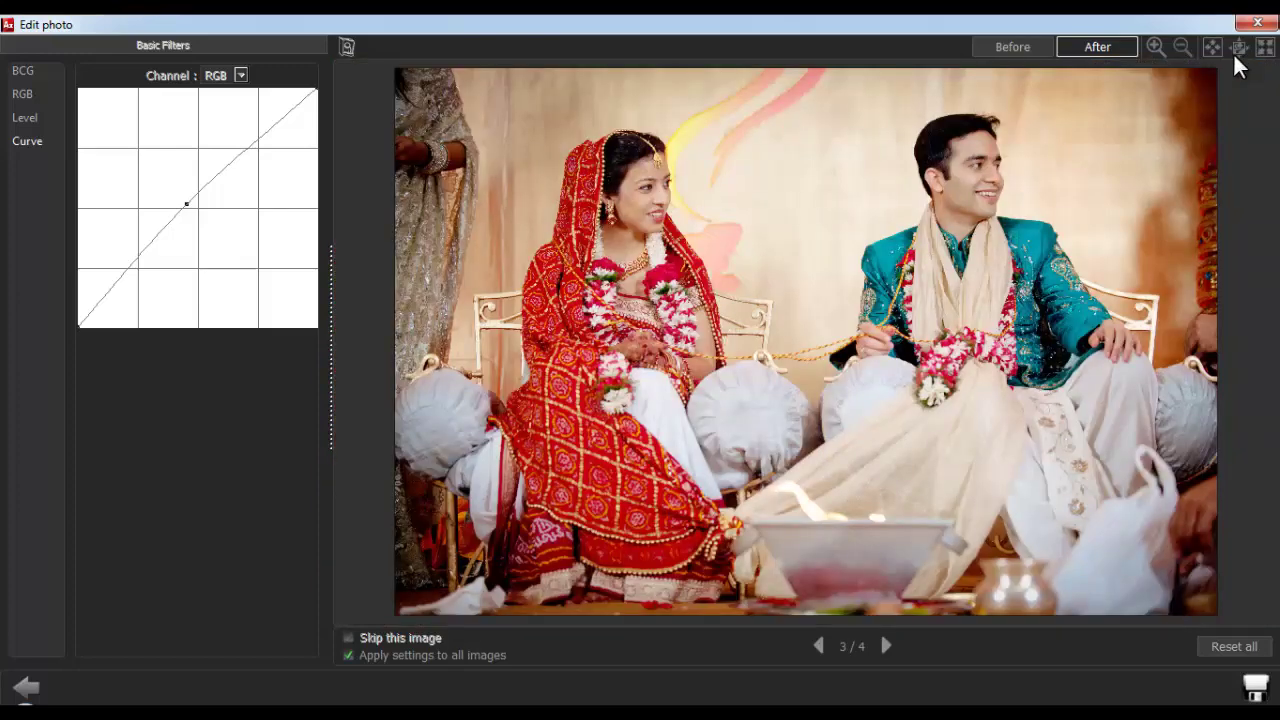
pyautogui.click(1266, 48)
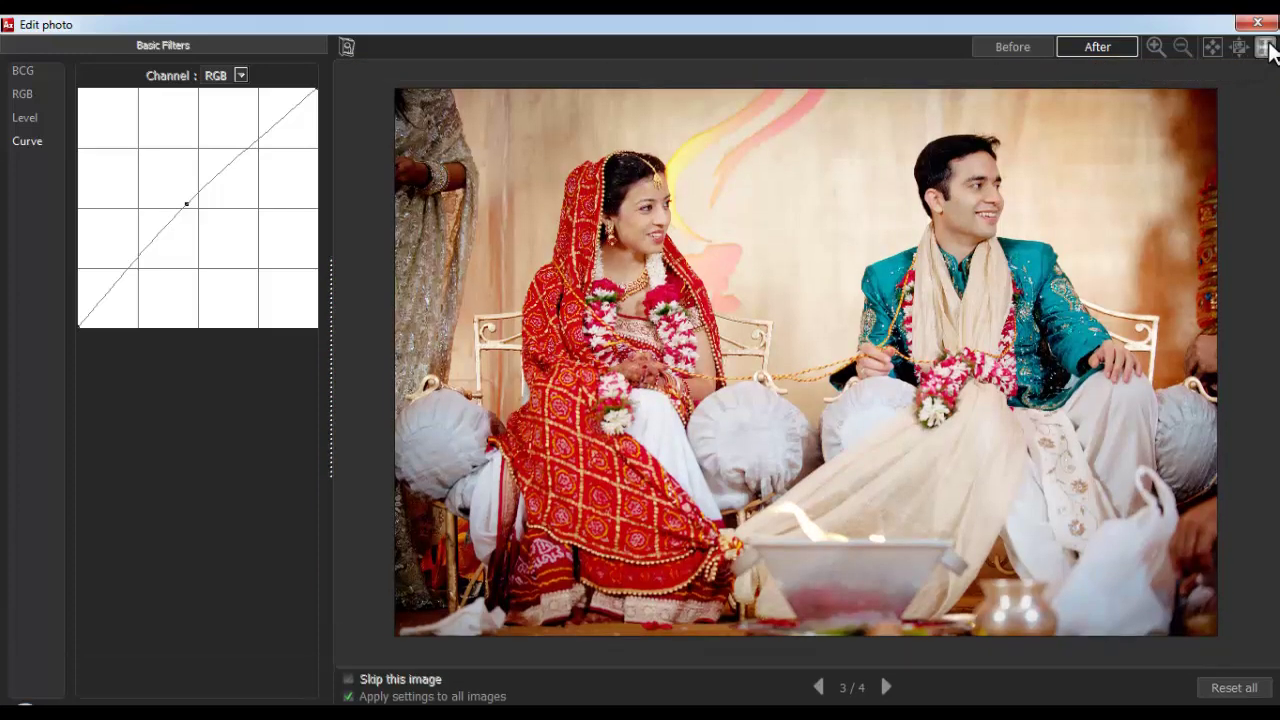
pyautogui.click(1266, 48)
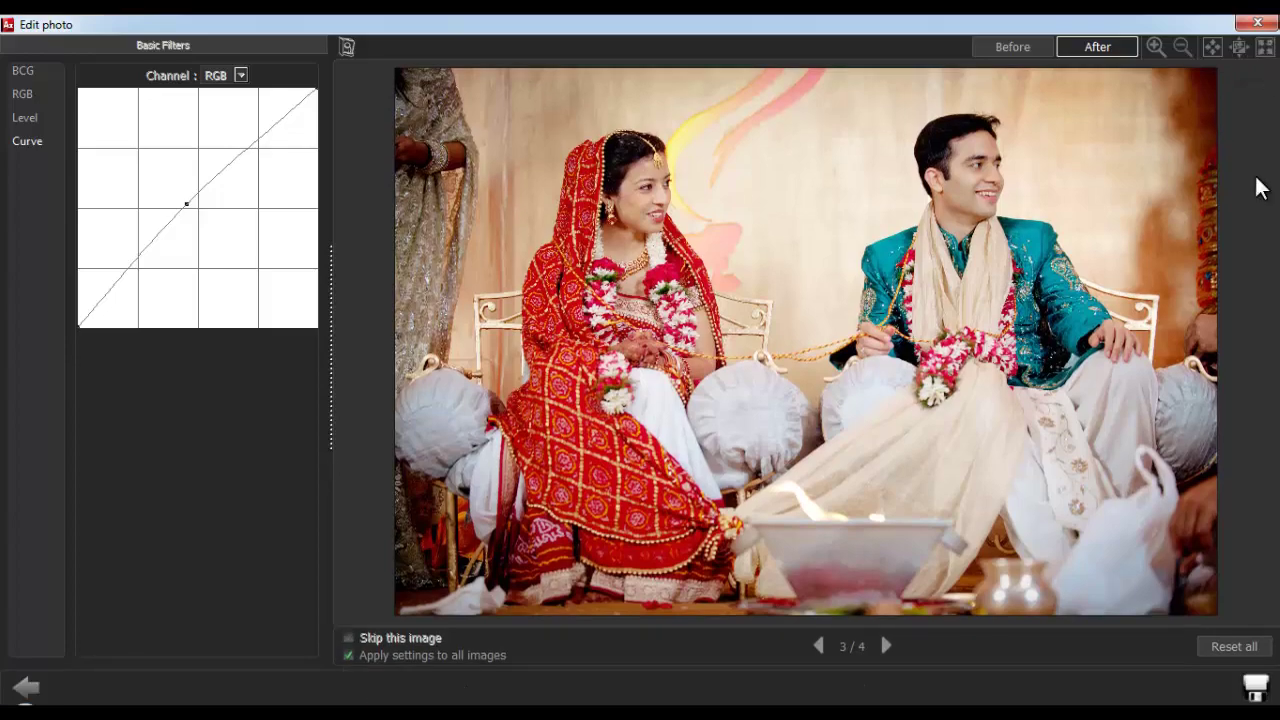
pyautogui.click(1256, 688)
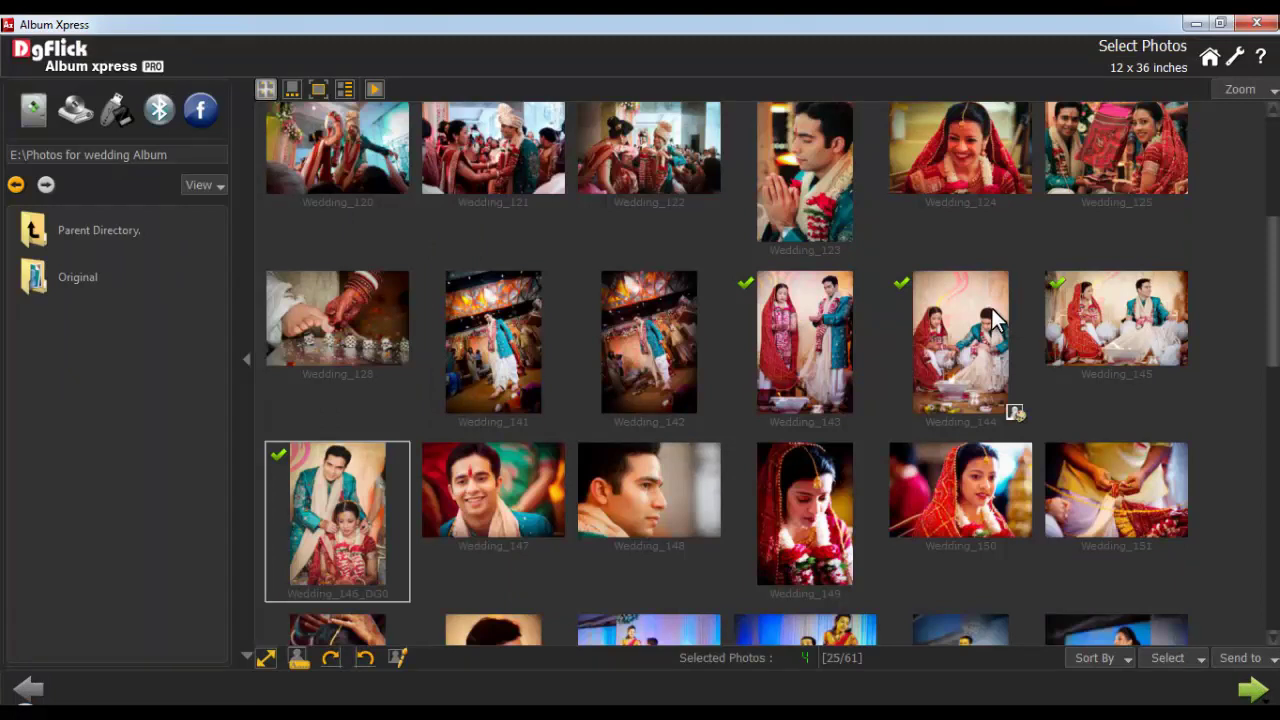
# Set the four selected photos to resize by Percentage at 75%
pyautogui.click(267, 657)
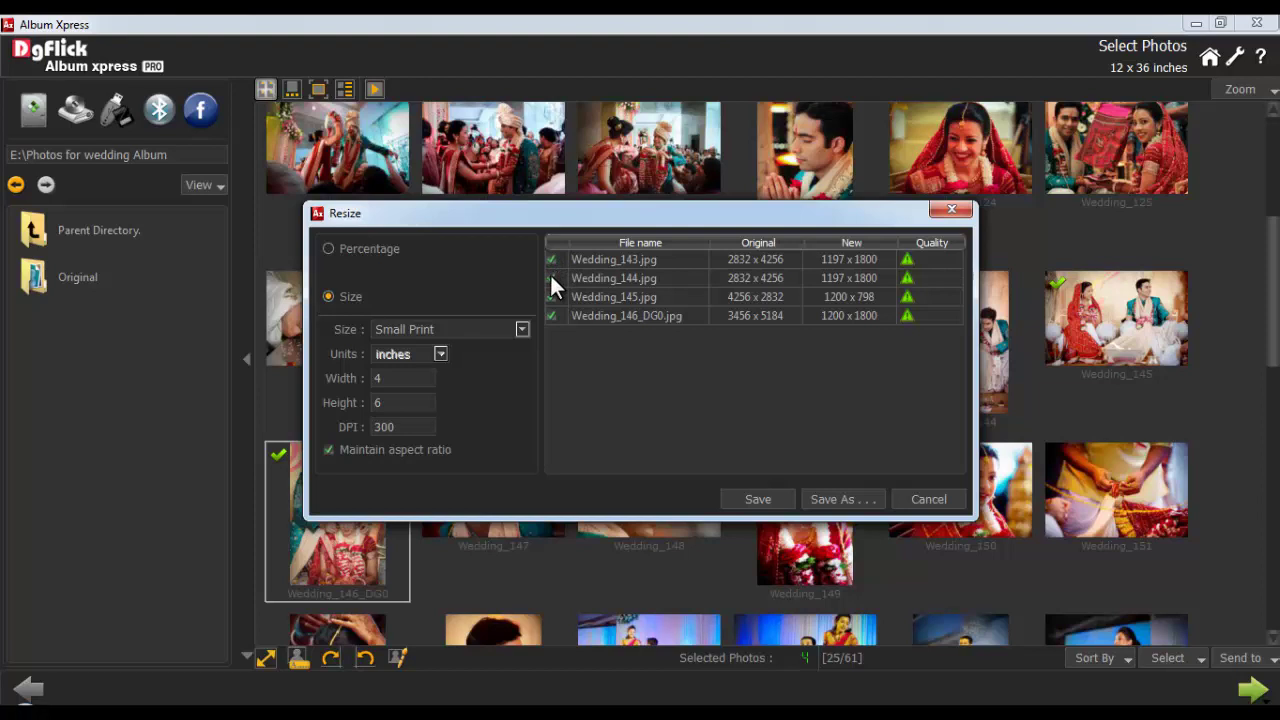
pyautogui.click(323, 247)
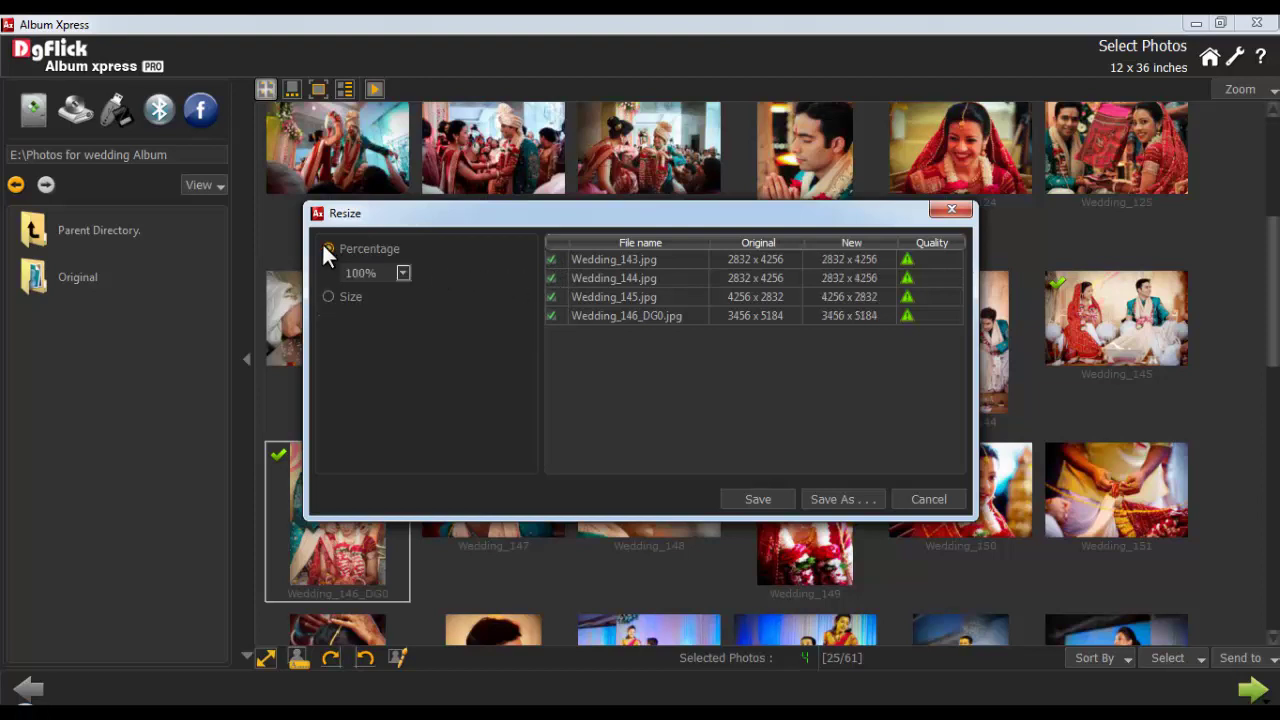
pyautogui.click(404, 273)
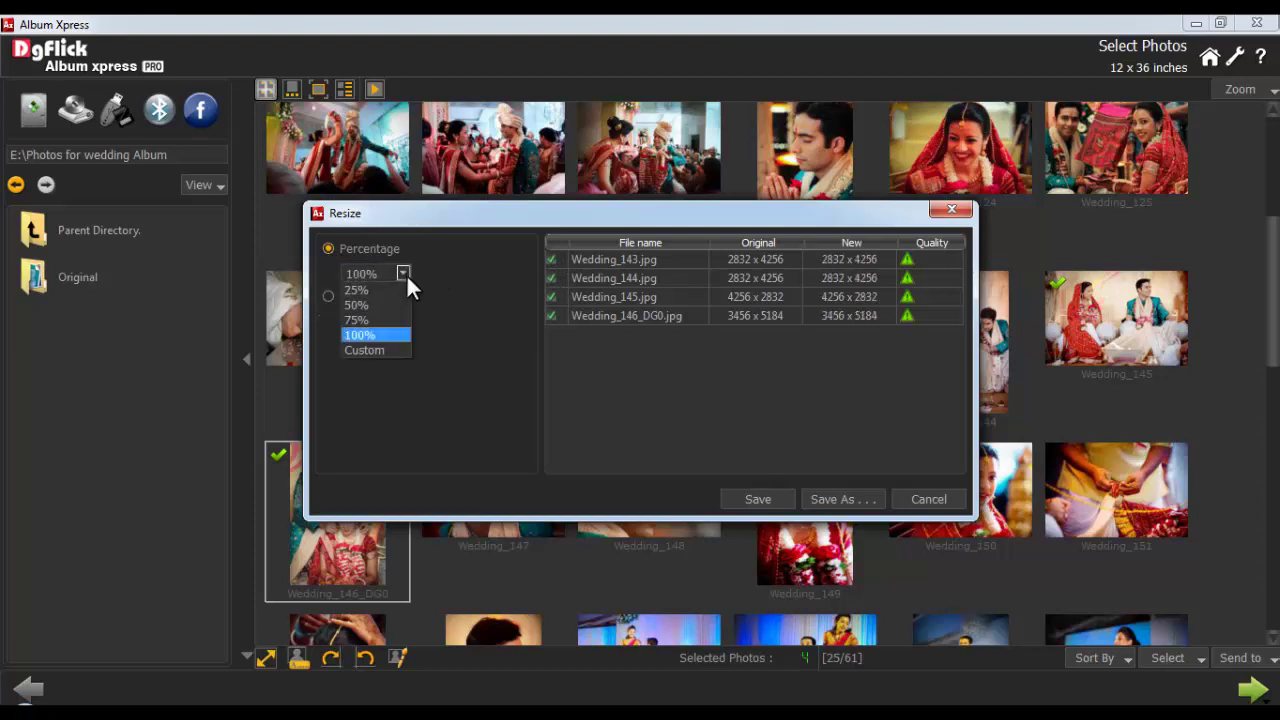
pyautogui.click(376, 315)
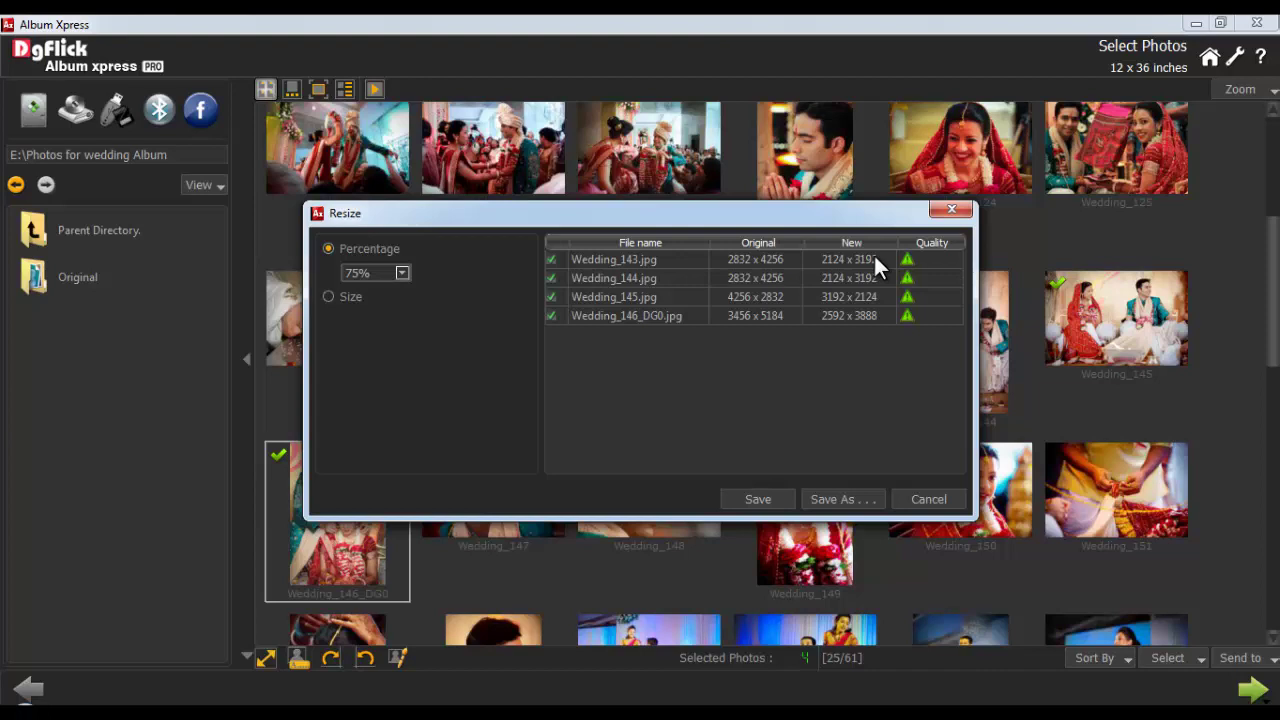
# Resize the photos to Medium Print 5 x 7 inches at 300 DPI and save the _Resize copies
pyautogui.click(324, 295)
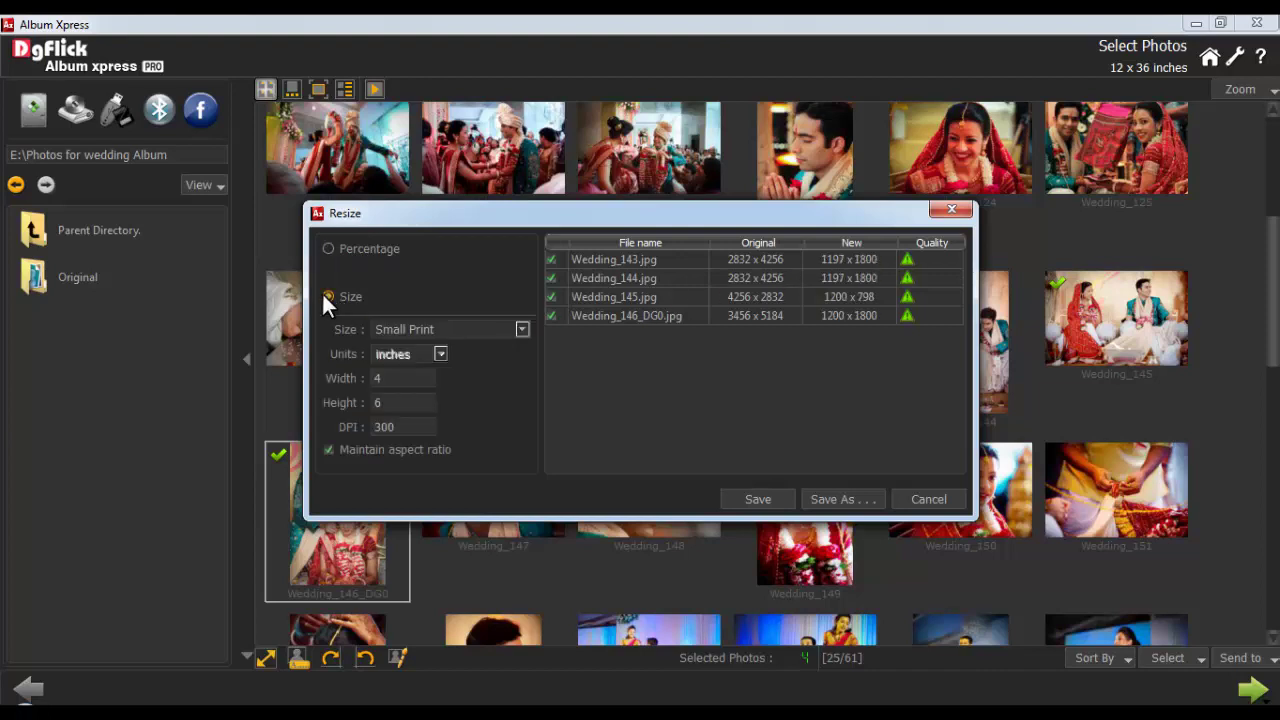
pyautogui.click(482, 329)
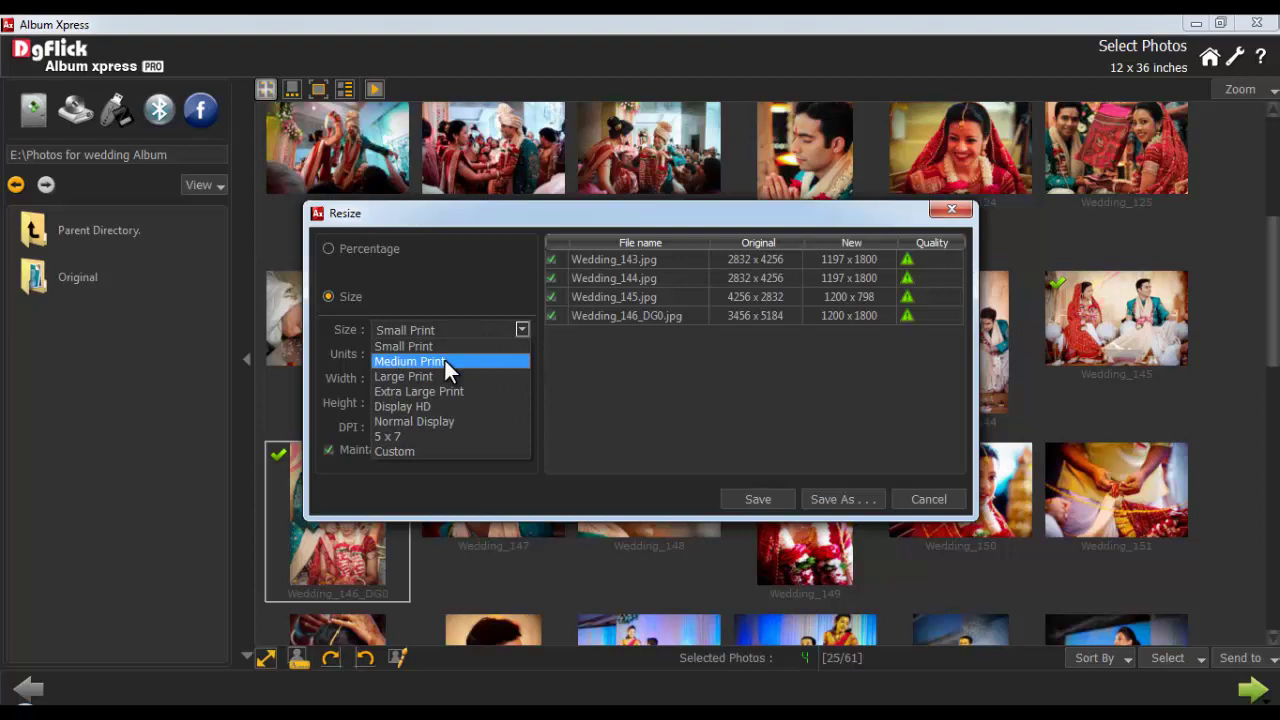
pyautogui.click(444, 360)
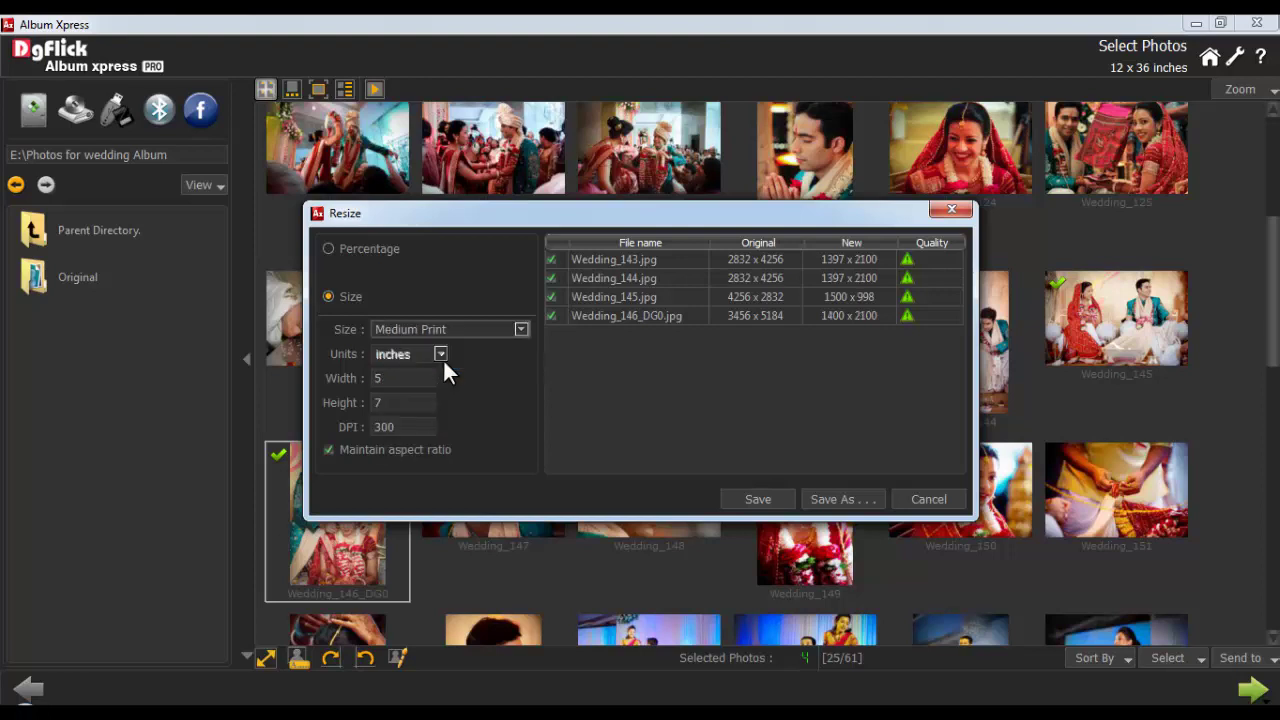
pyautogui.click(491, 329)
pyautogui.click(403, 451)
pyautogui.doubleClick(398, 378)
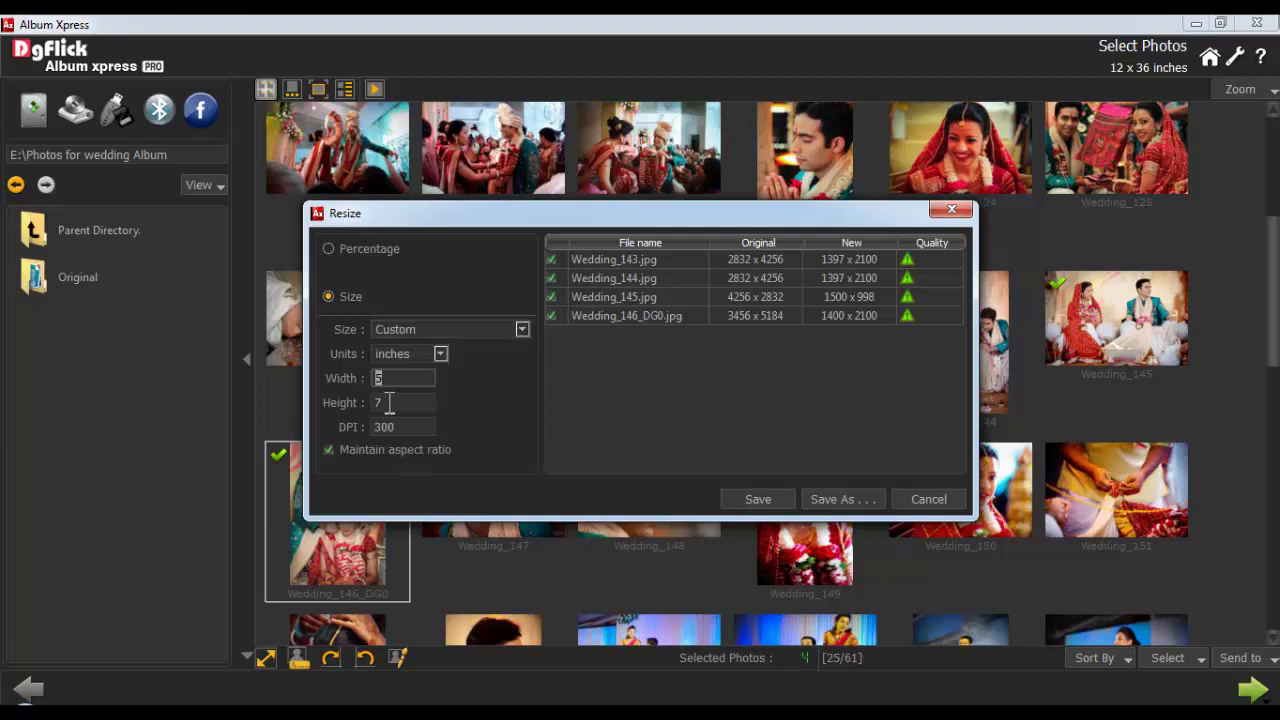
pyautogui.click(390, 402)
pyautogui.click(400, 428)
pyautogui.click(440, 354)
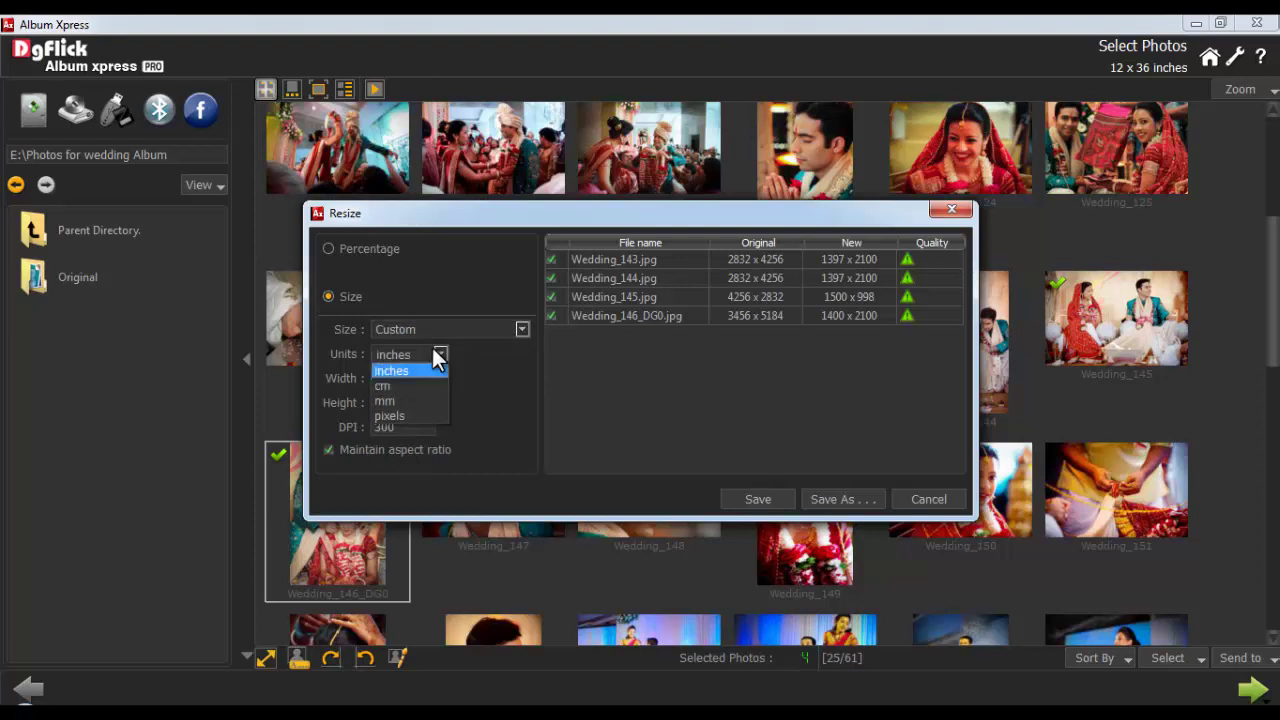
pyautogui.click(433, 352)
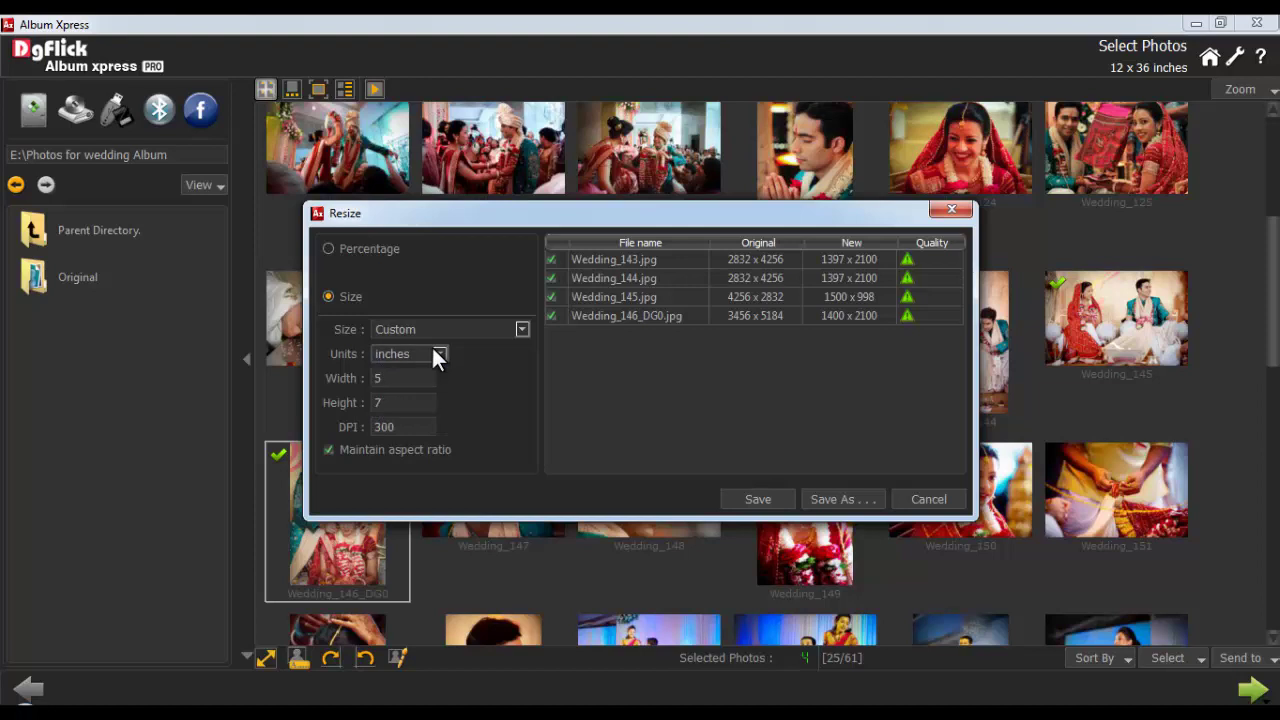
pyautogui.click(766, 506)
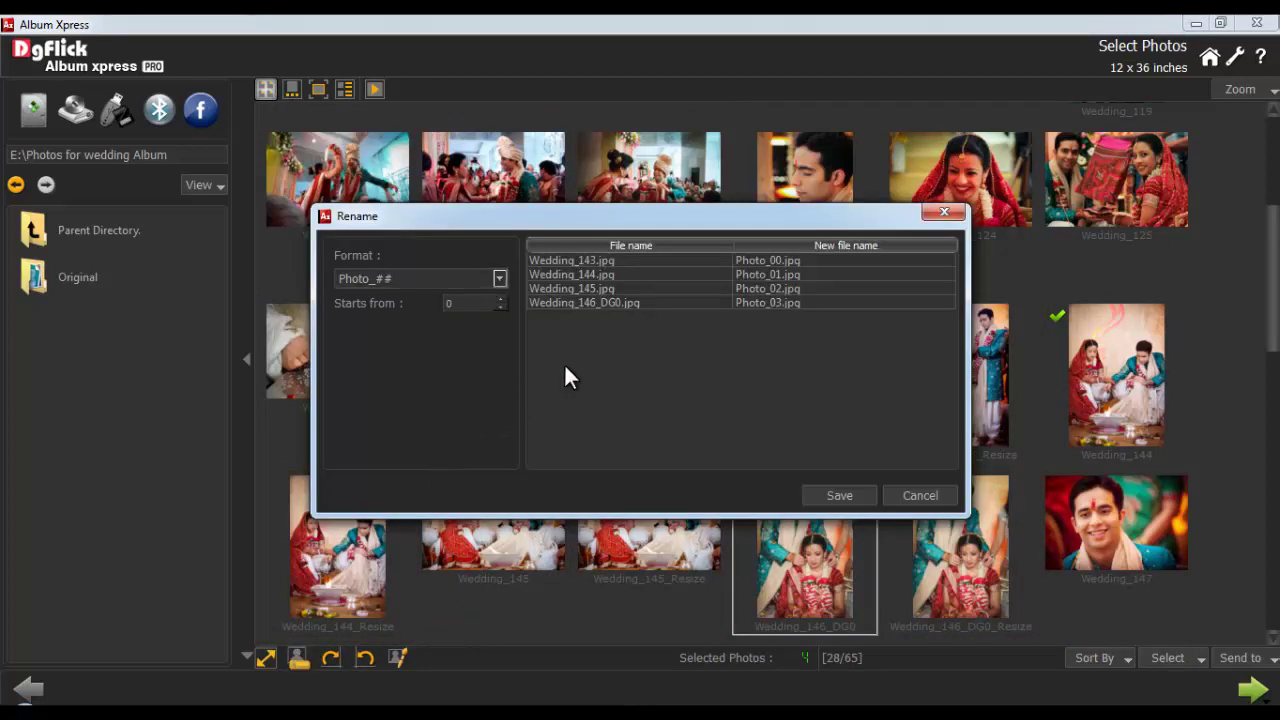
# Keep the Photo_## name pattern, start numbering at 1, and save as Photo_01–Photo_04
pyautogui.moveTo(436, 278); pyautogui.dragTo(330, 280)
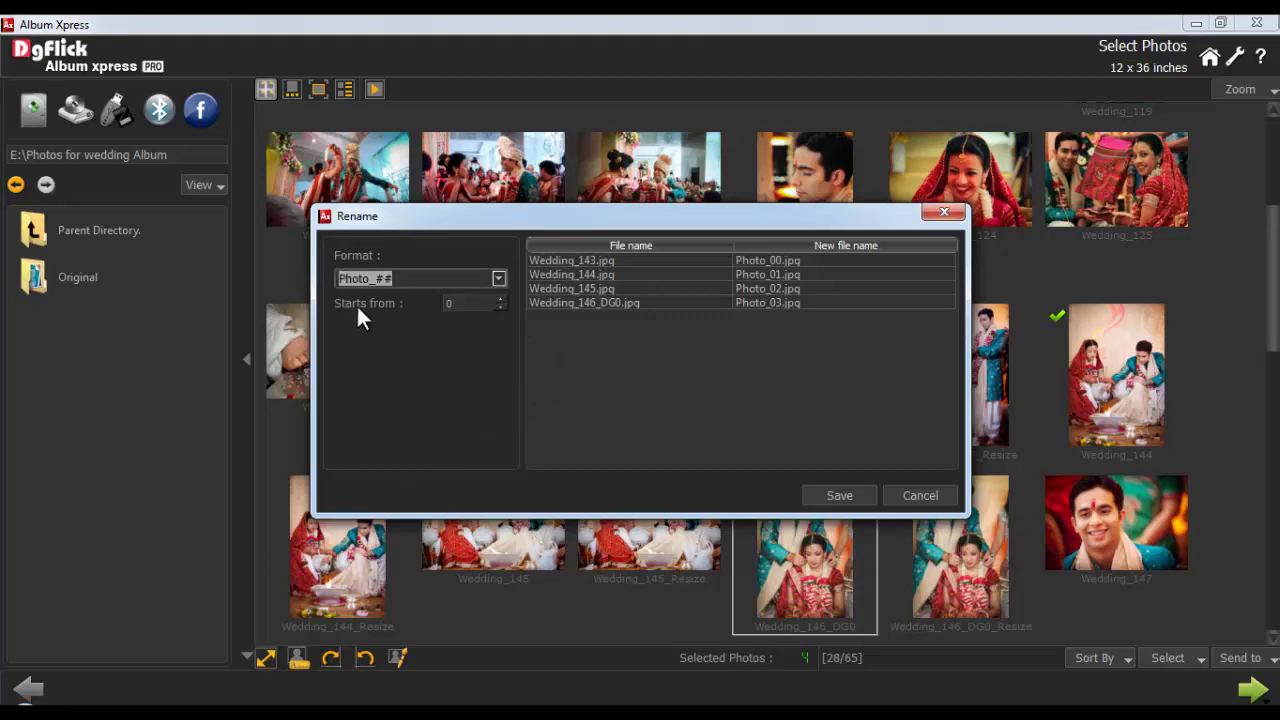
pyautogui.click(501, 297)
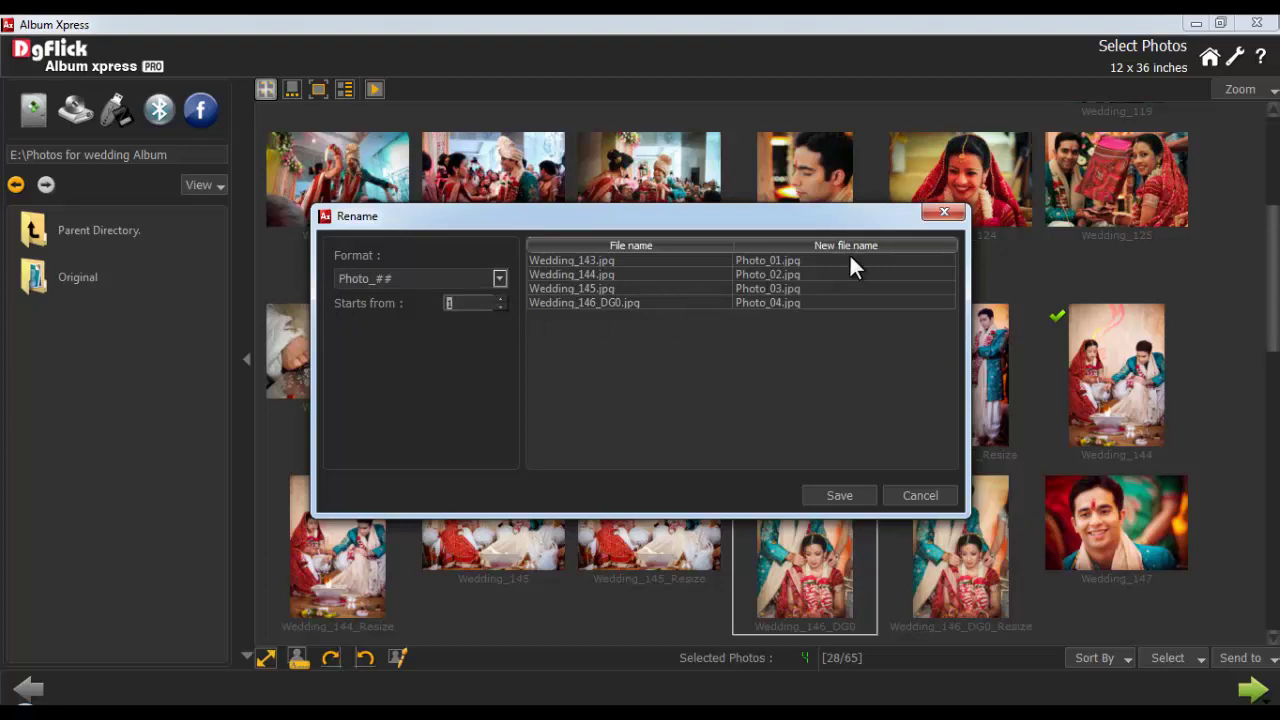
pyautogui.click(840, 495)
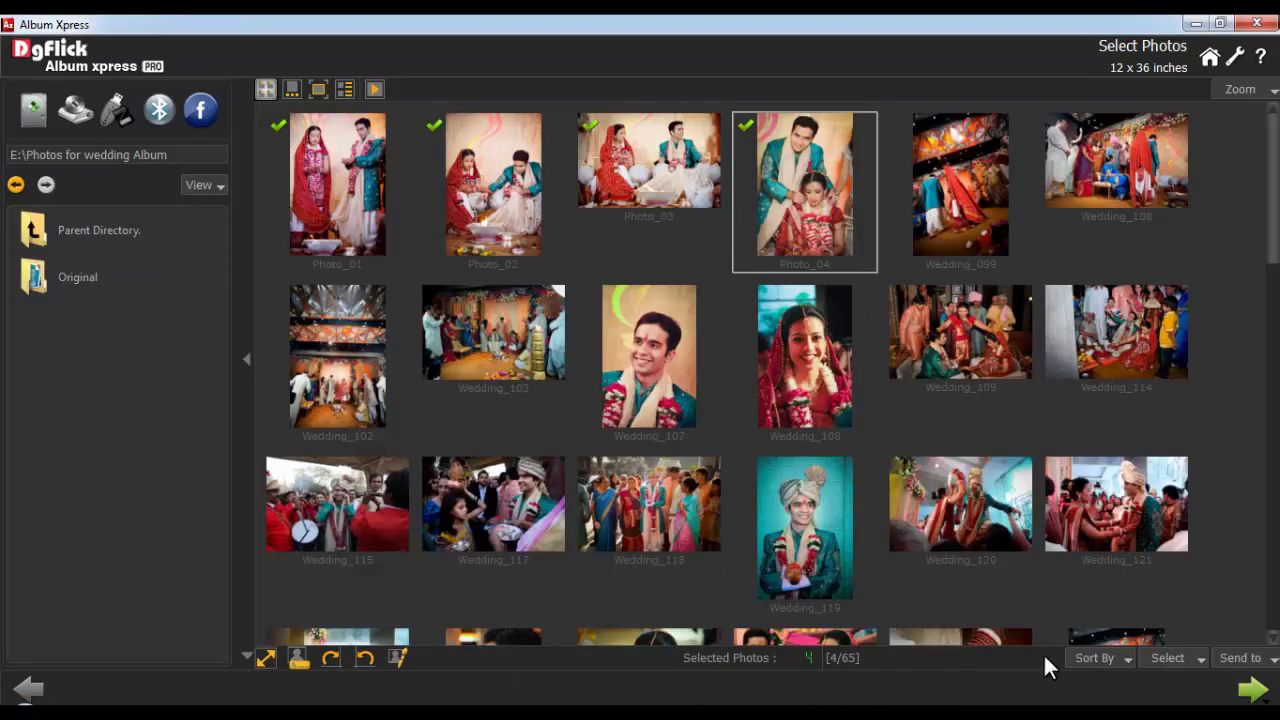
# Look at the Sort By options without changing order, then set selection mode to Individual
pyautogui.click(1096, 658)
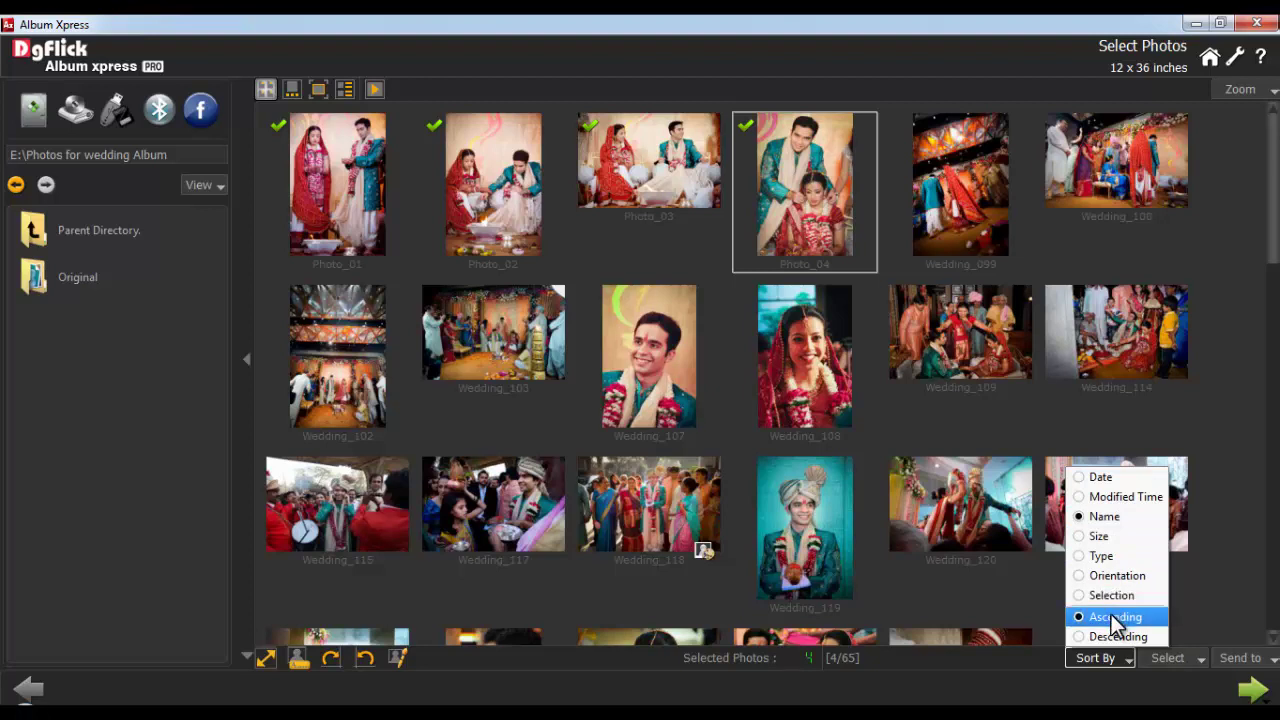
pyautogui.click(1107, 660)
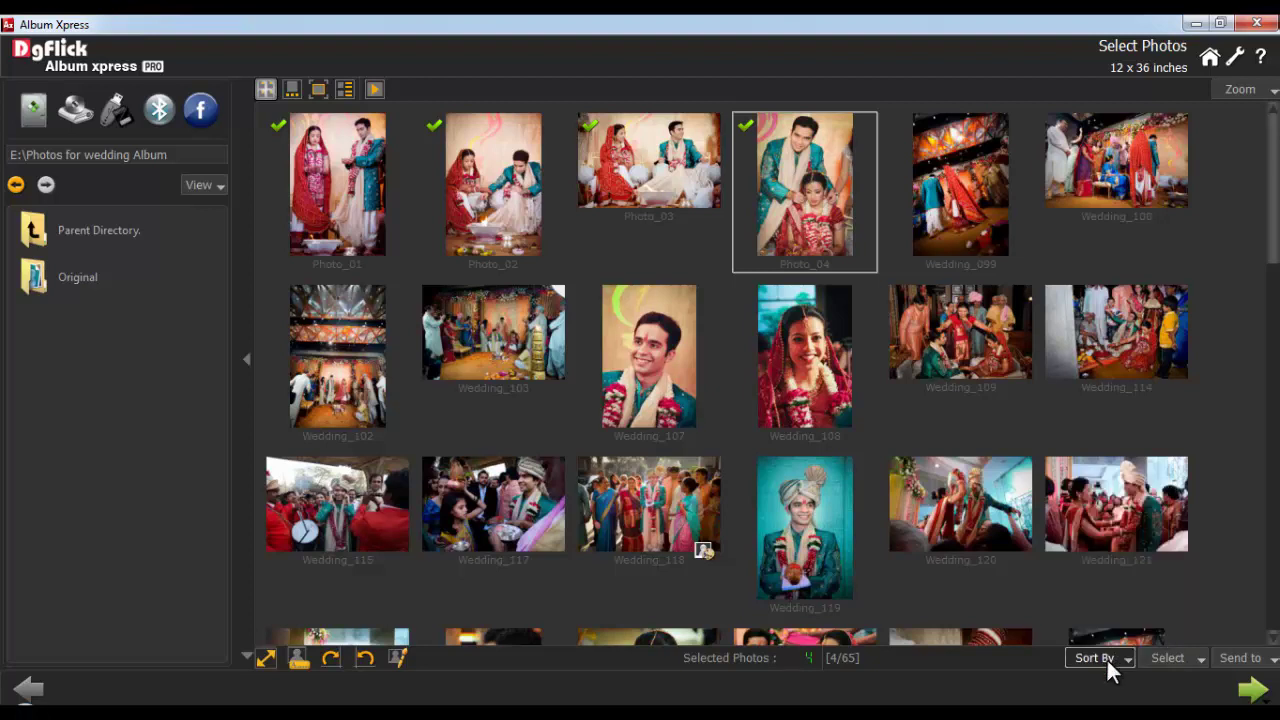
pyautogui.click(1170, 657)
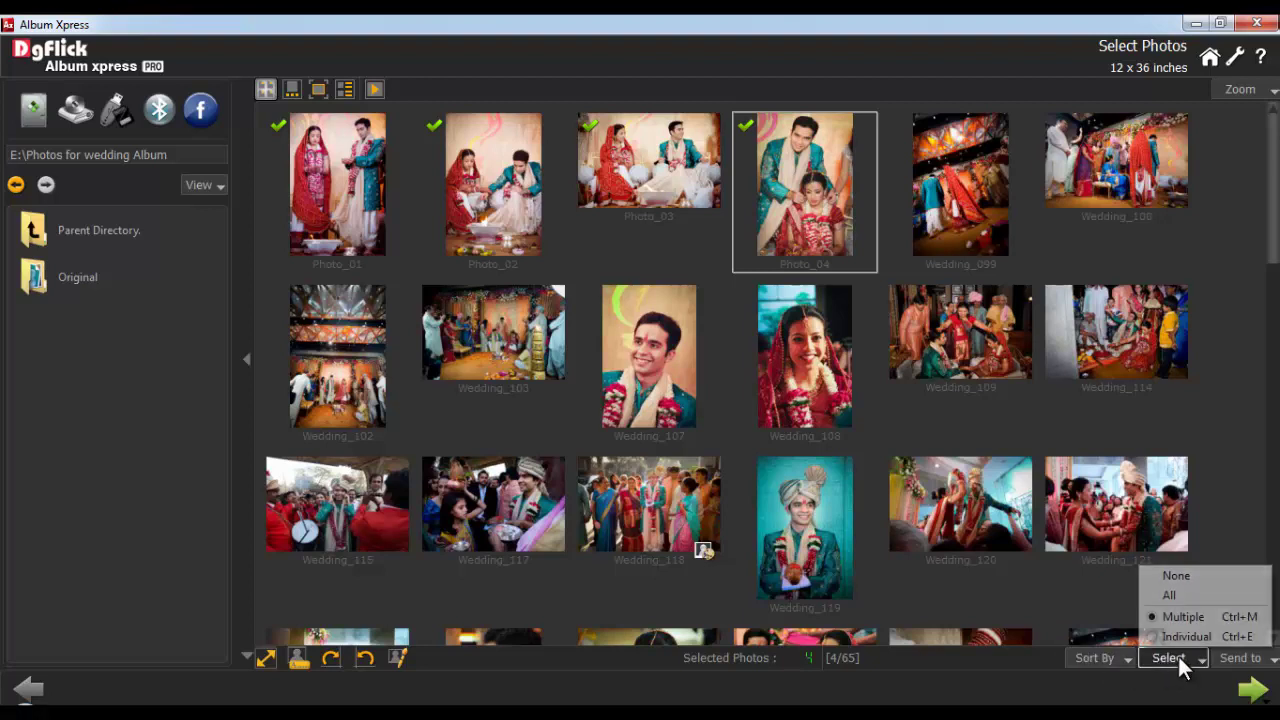
pyautogui.click(1178, 636)
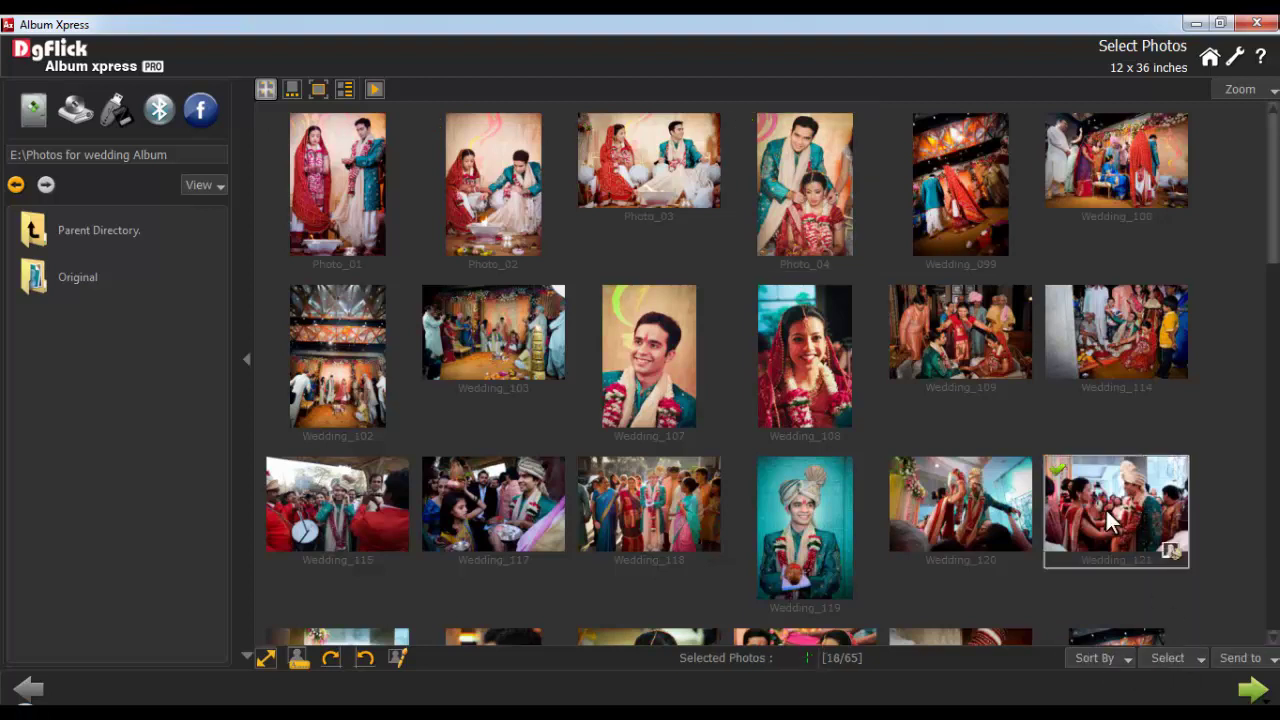
# Tick Wedding_115, 117, 118, 120 and 121, leaving Wedding_119 unchecked
pyautogui.click(845, 515)
pyautogui.click(1181, 655)
pyautogui.click(1181, 617)
pyautogui.moveTo(1181, 618)
pyautogui.mouseDown()
pyautogui.moveTo(911, 551)
pyautogui.moveTo(347, 578)
pyautogui.moveTo(329, 591)
pyautogui.mouseUp()
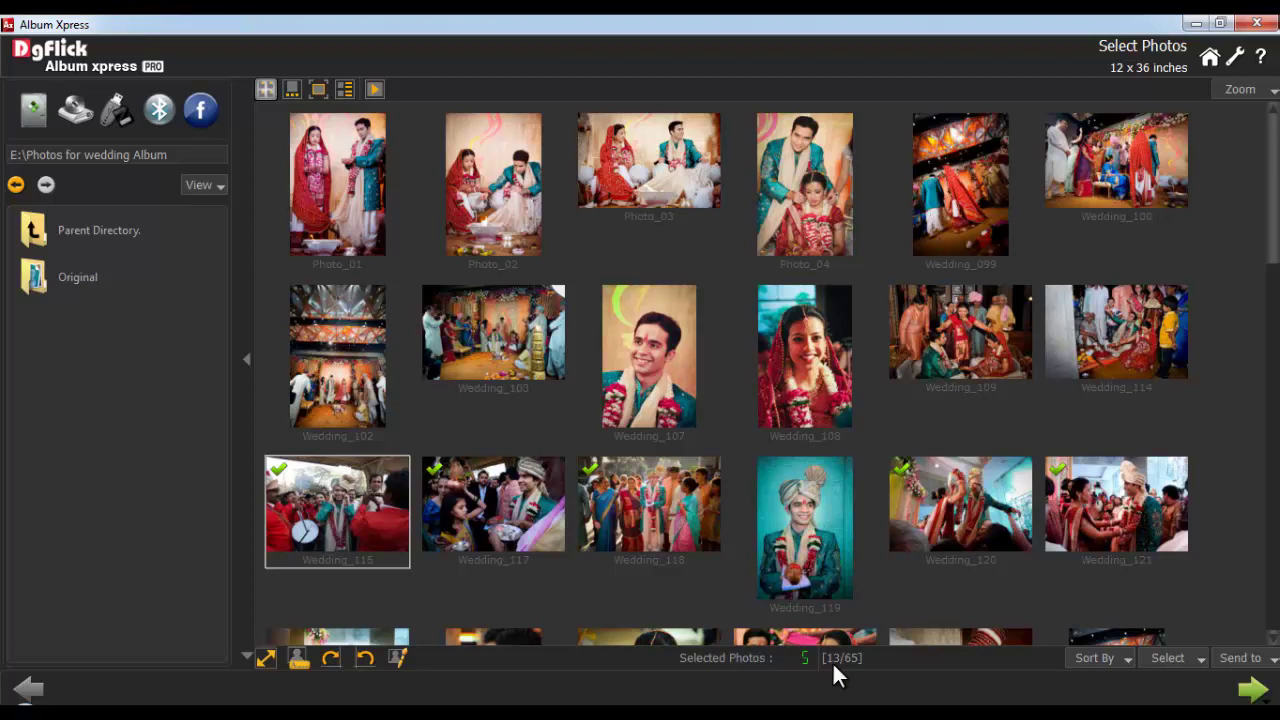
pyautogui.click(1240, 660)
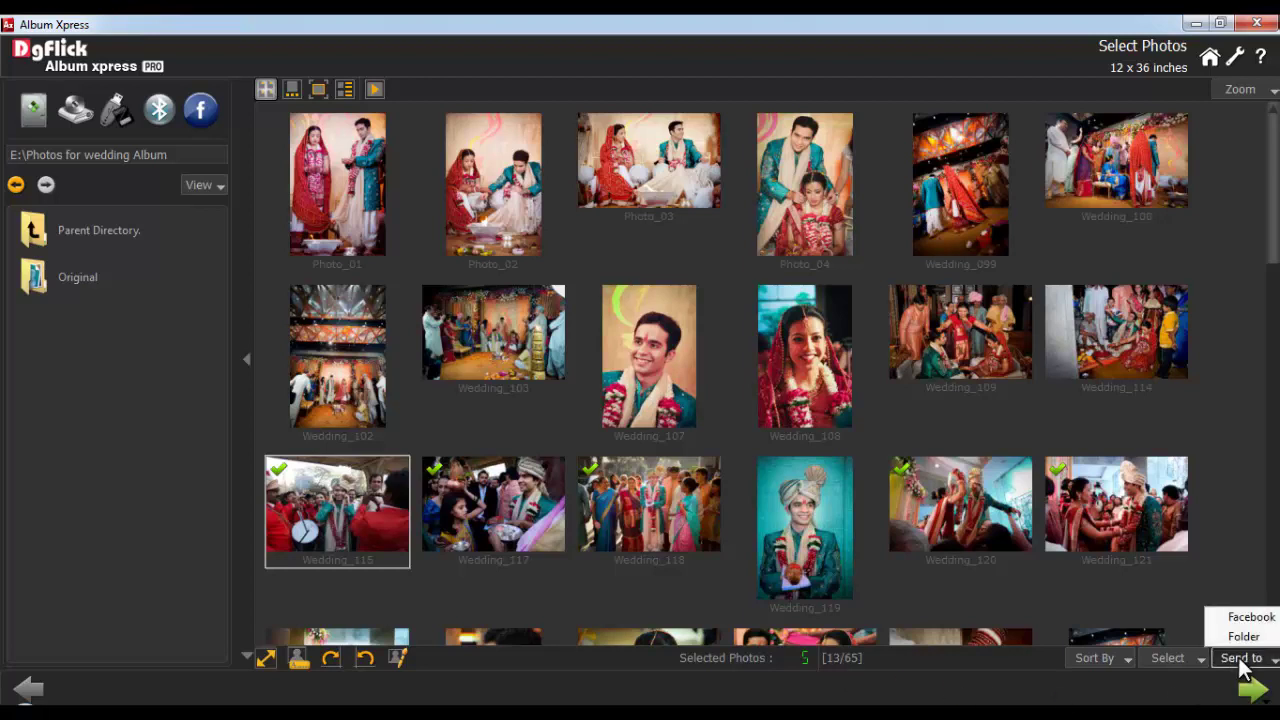